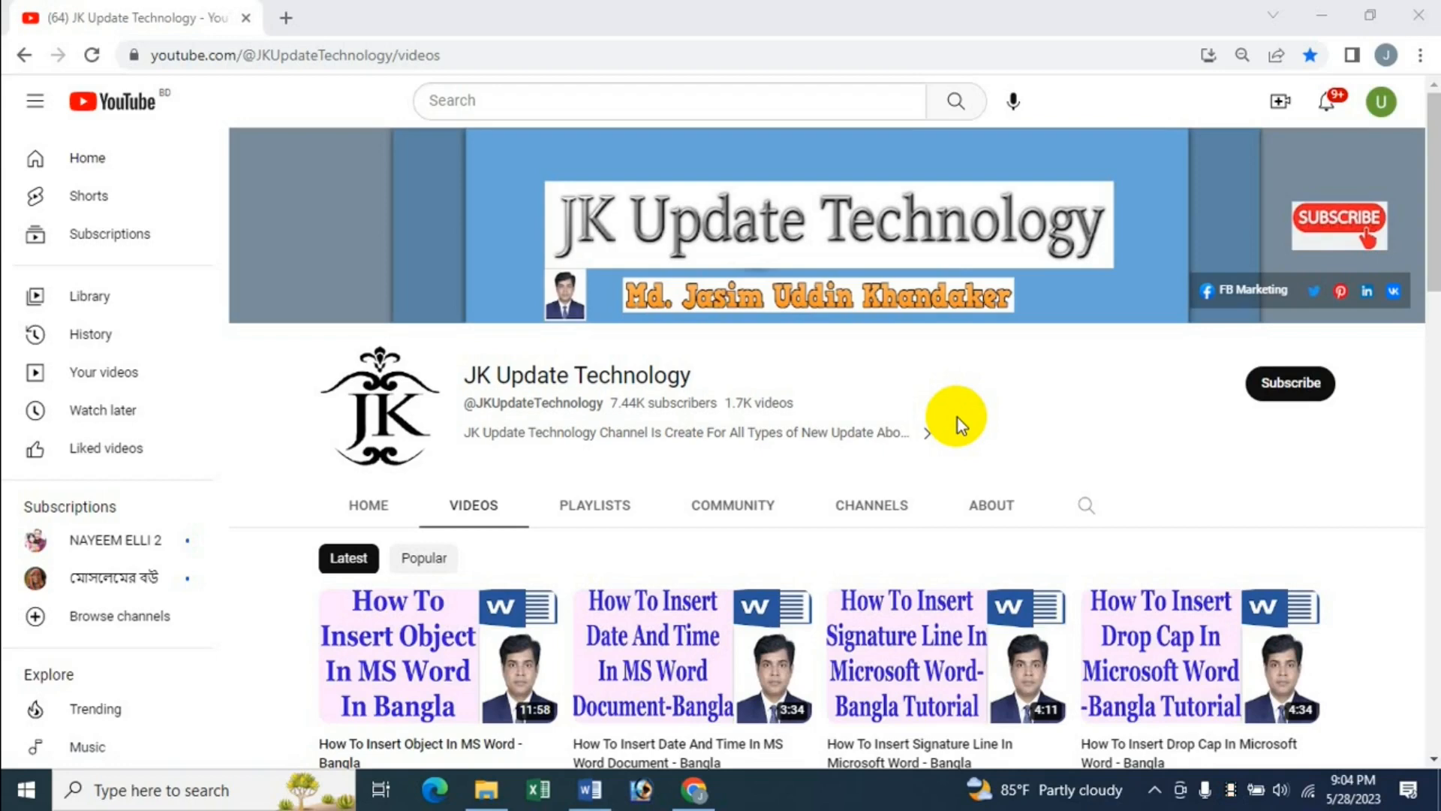
Switch to the blank Word document and write "20 ÷ 5 =", inserting the division sign as a symbol
click(601, 795)
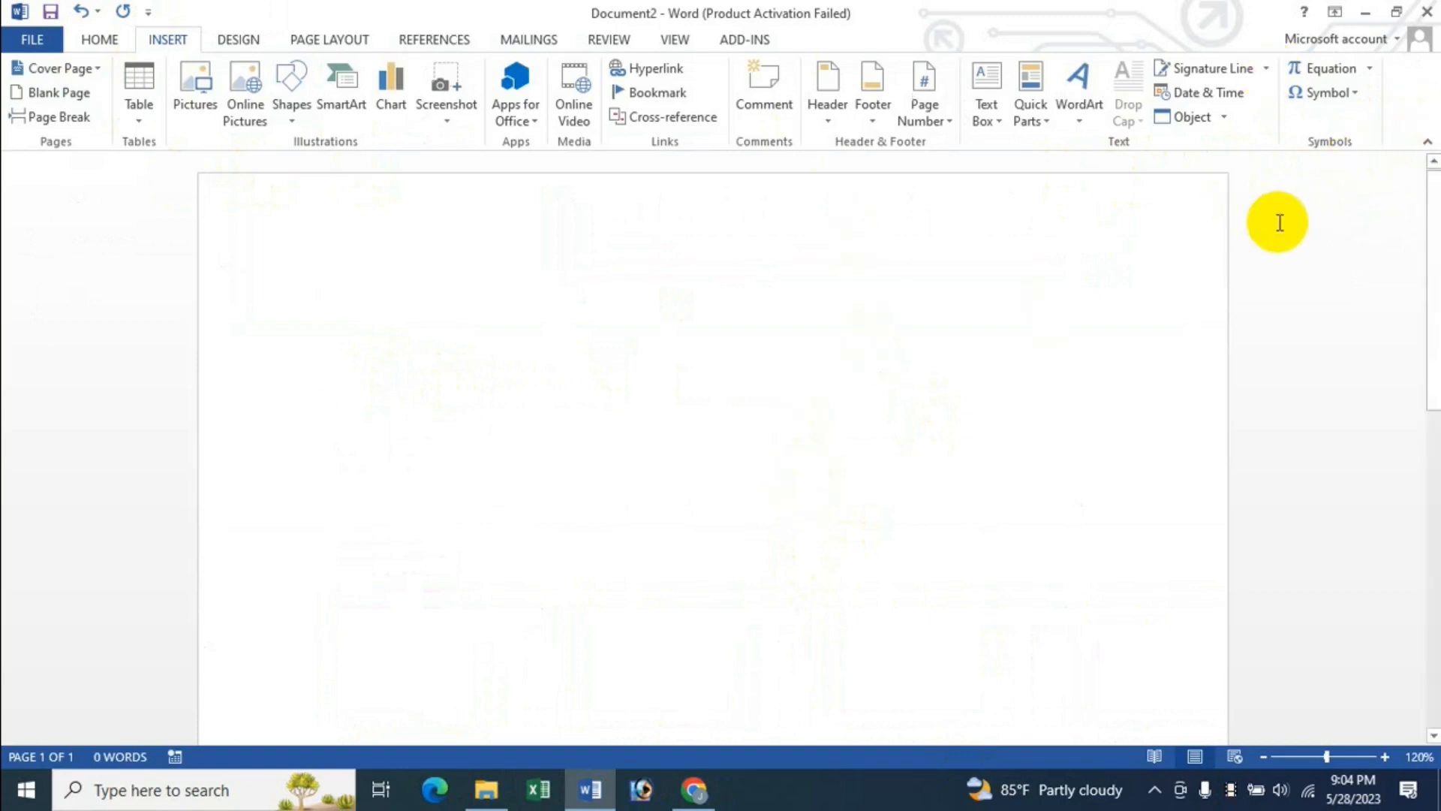
click(1355, 94)
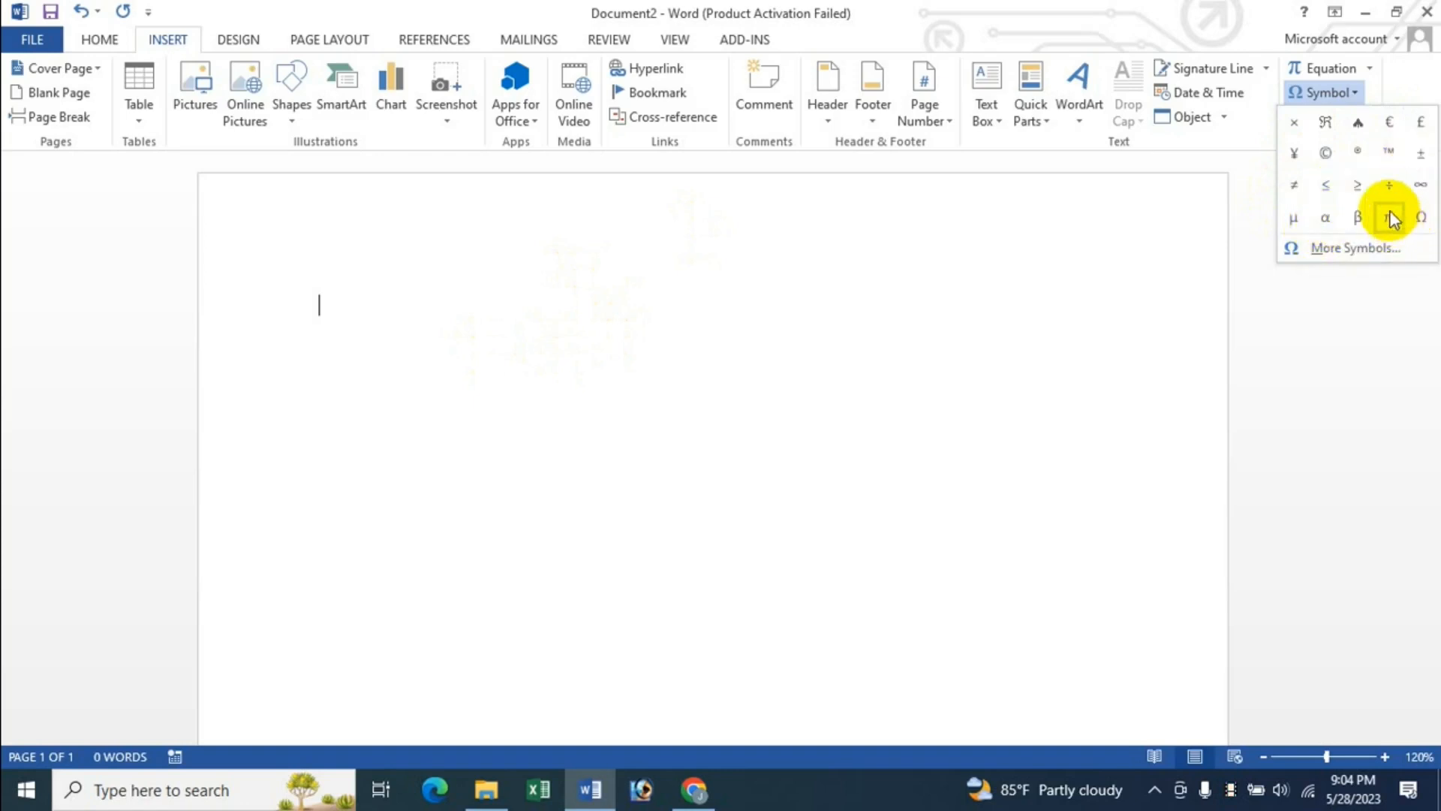
click(1389, 187)
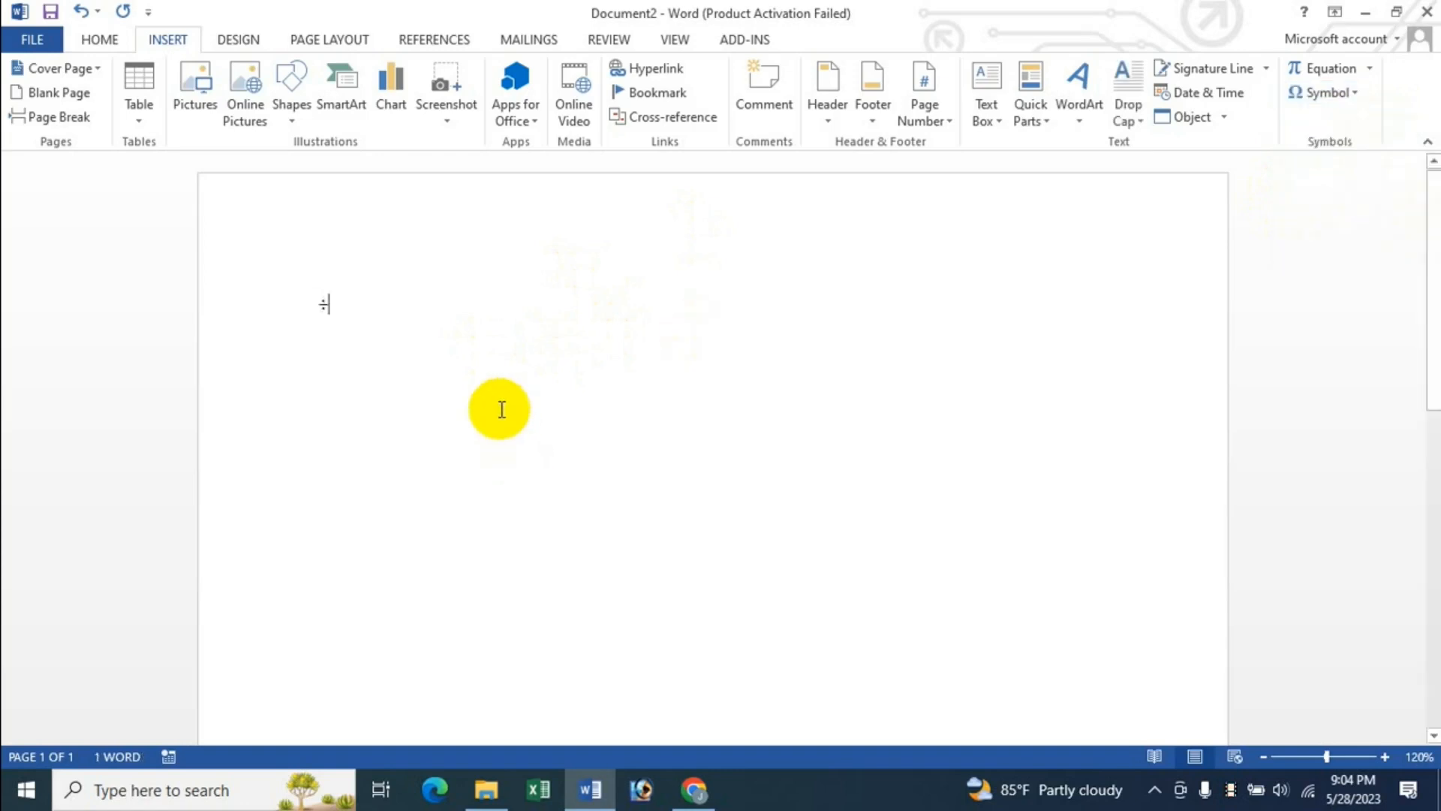
click(308, 303)
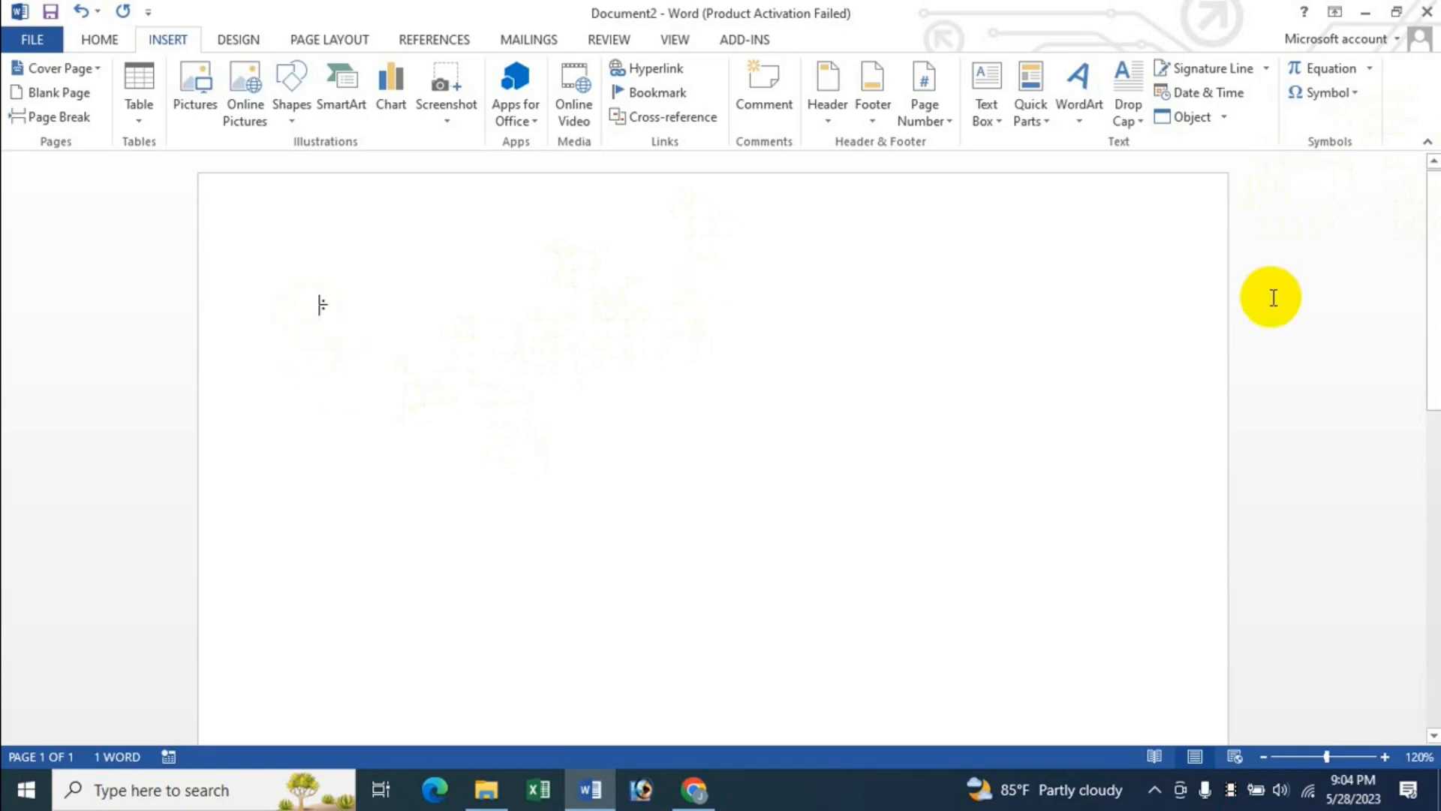
text(20 ÷)
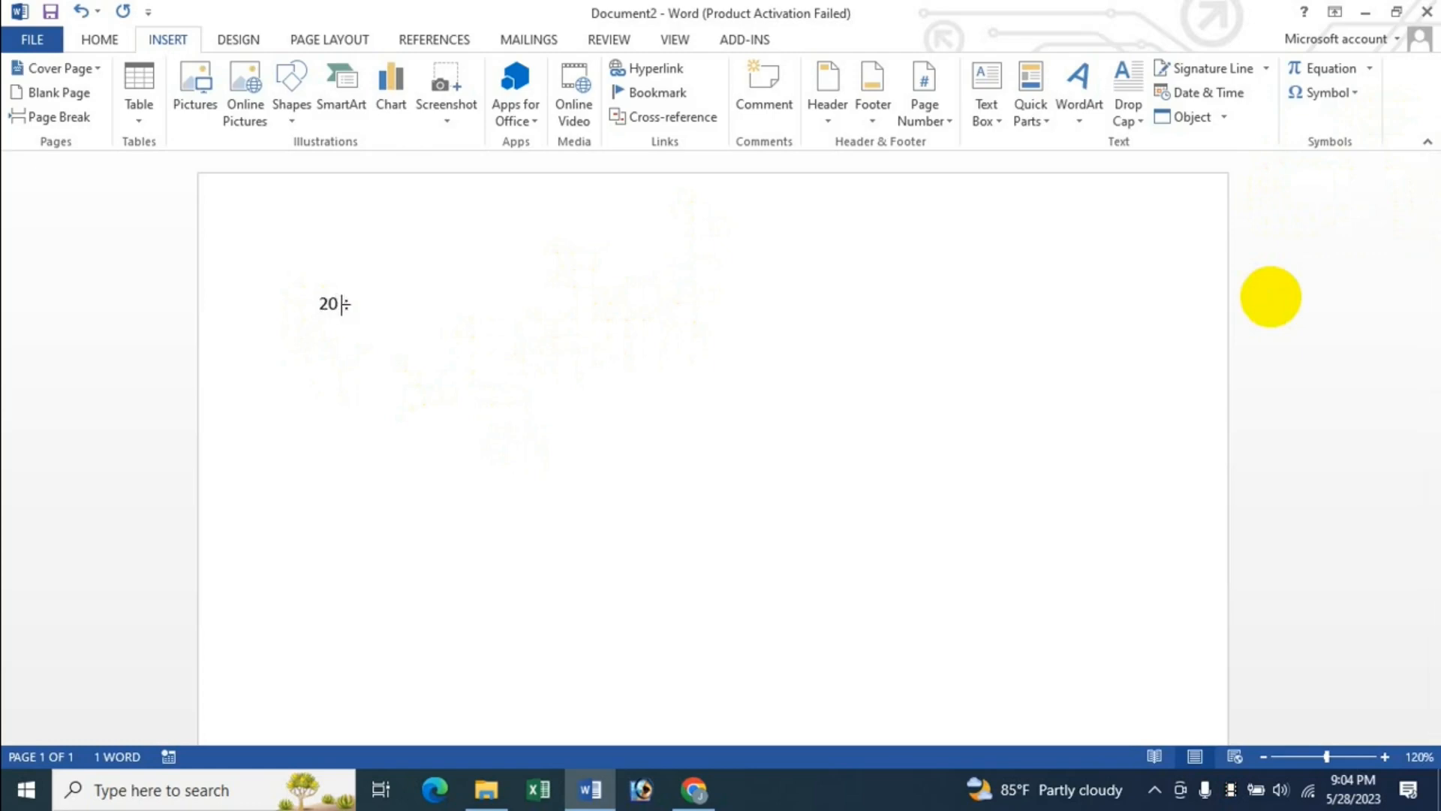
text( 5 =)
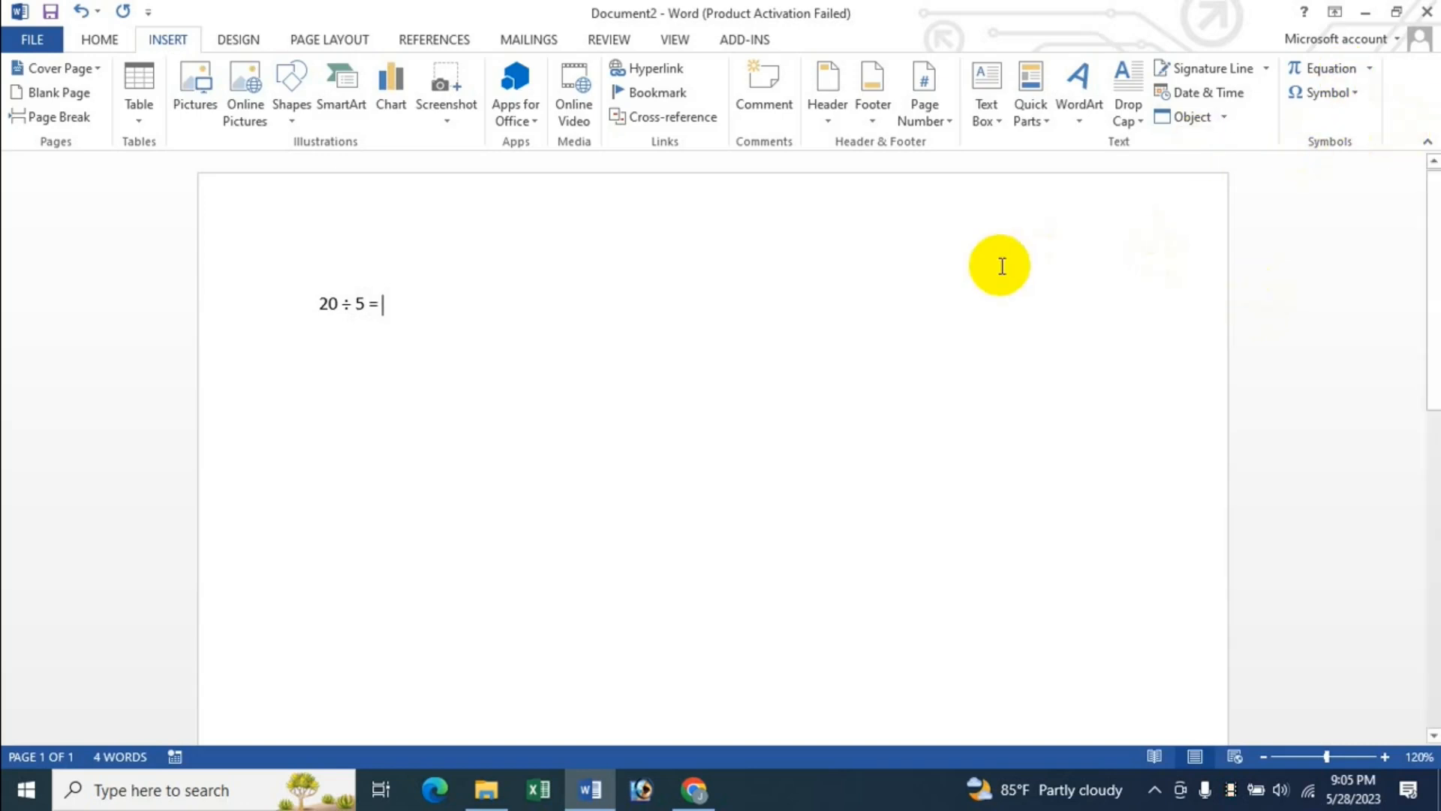
Delete the entire division expression from the document
key(ctrl+a)
key(Delete)
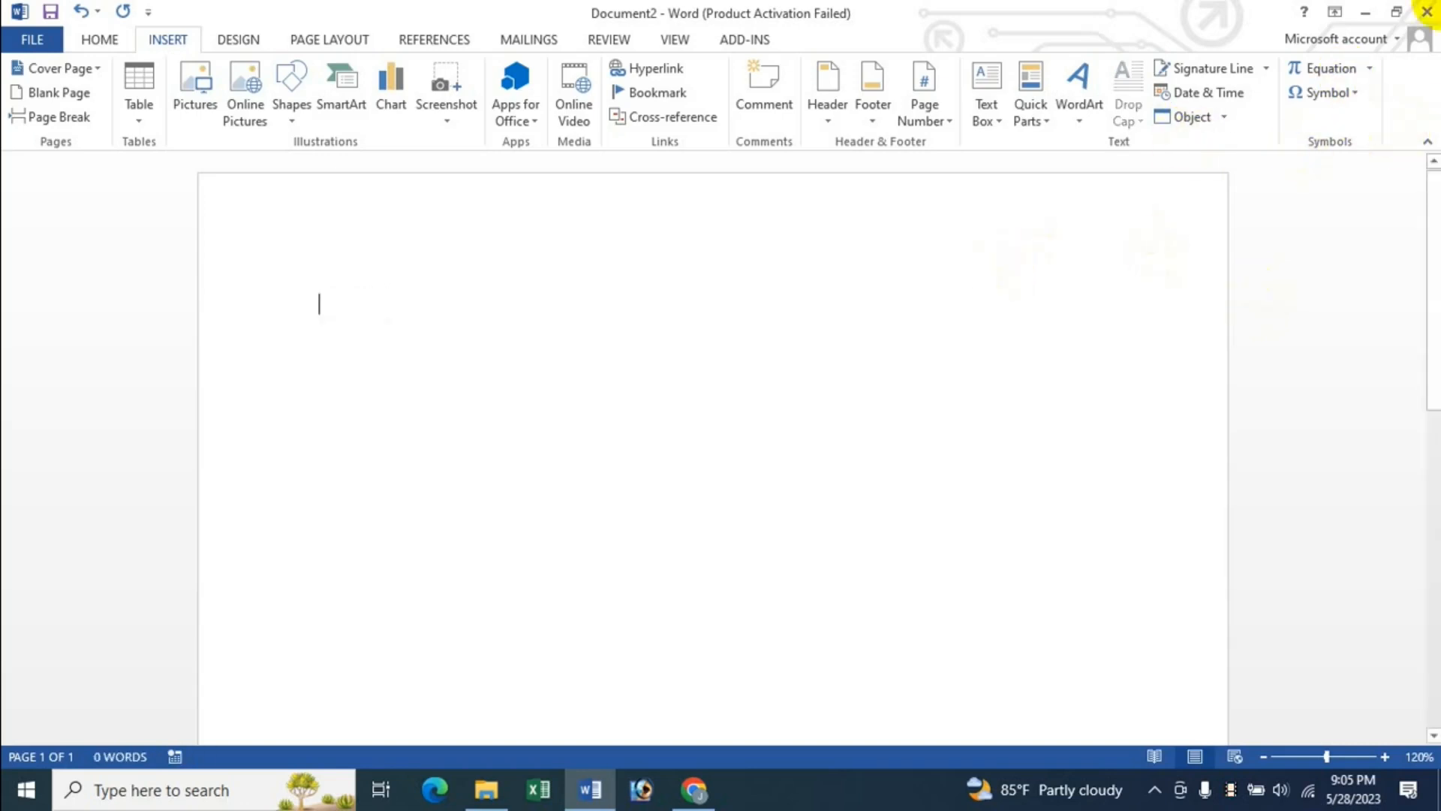
Open the full symbol table, browse the Arial characters, and set the font to Symbol
click(1360, 95)
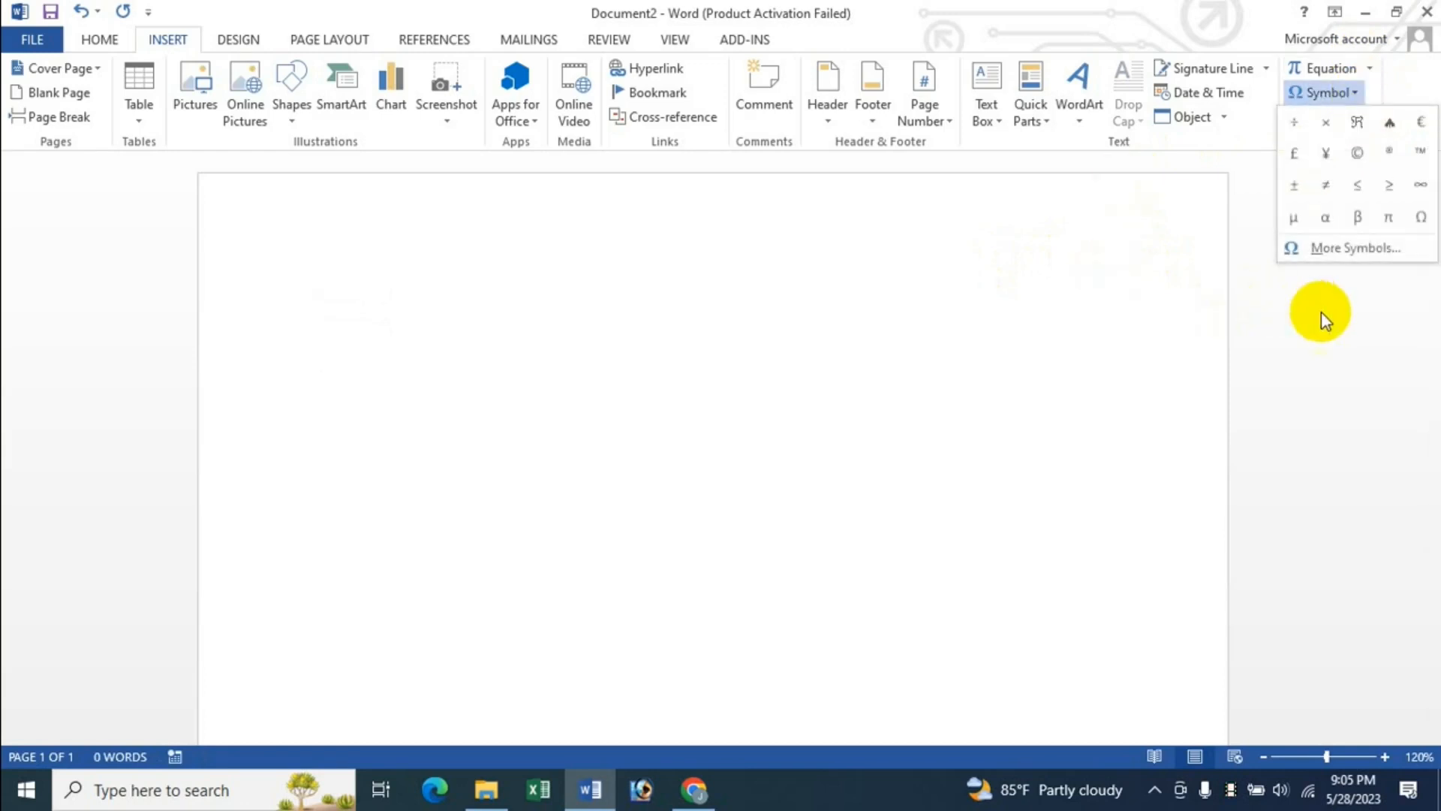
click(1336, 254)
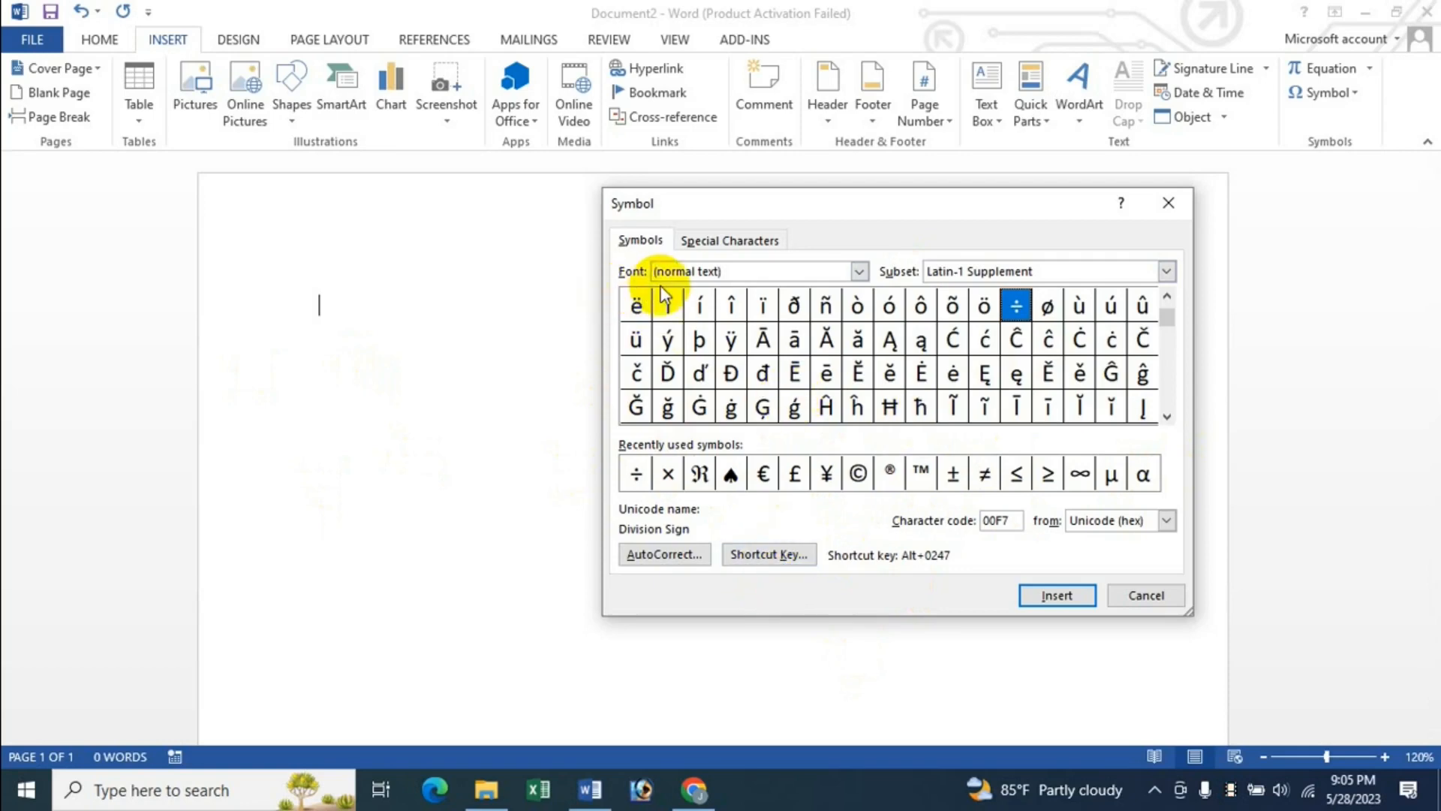
click(859, 271)
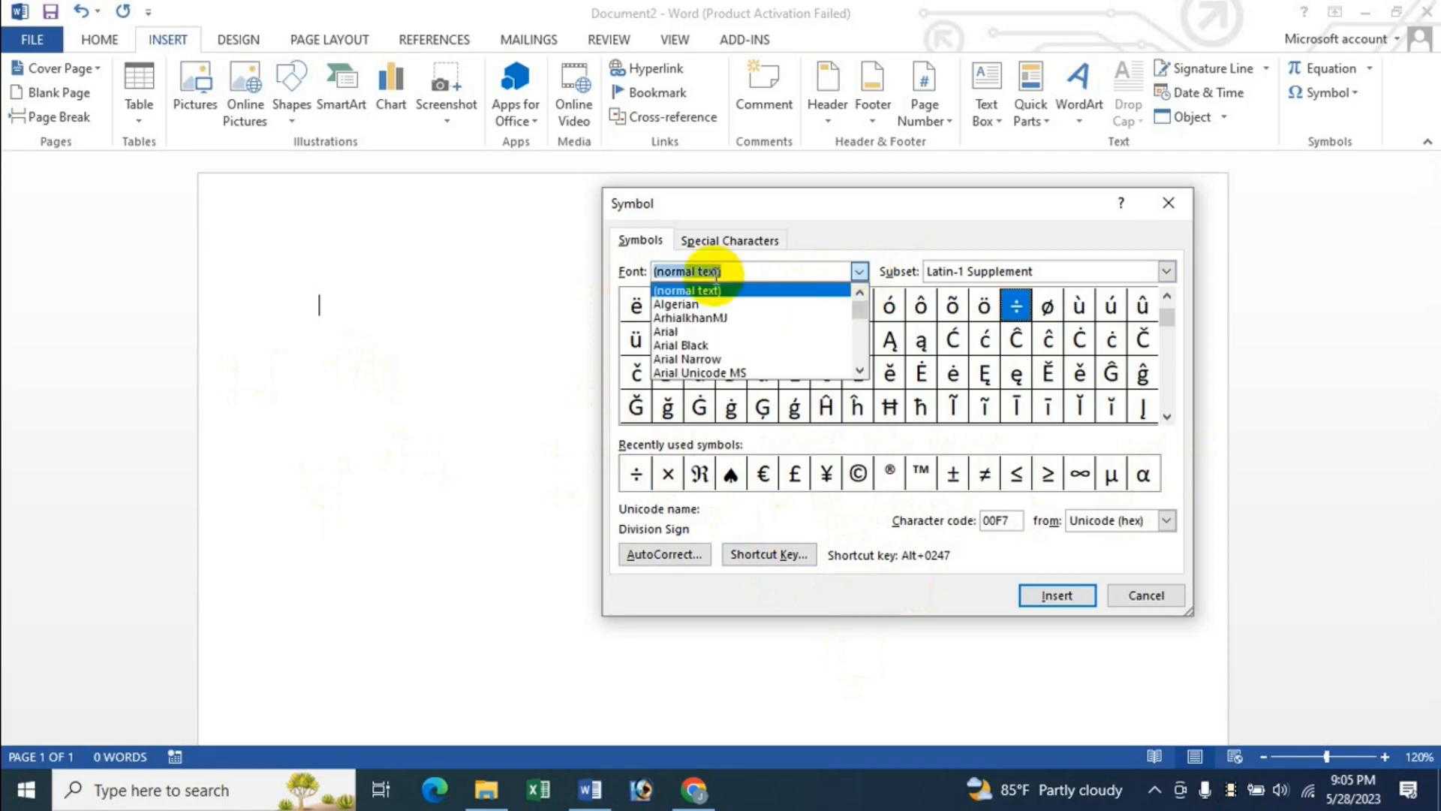
click(691, 331)
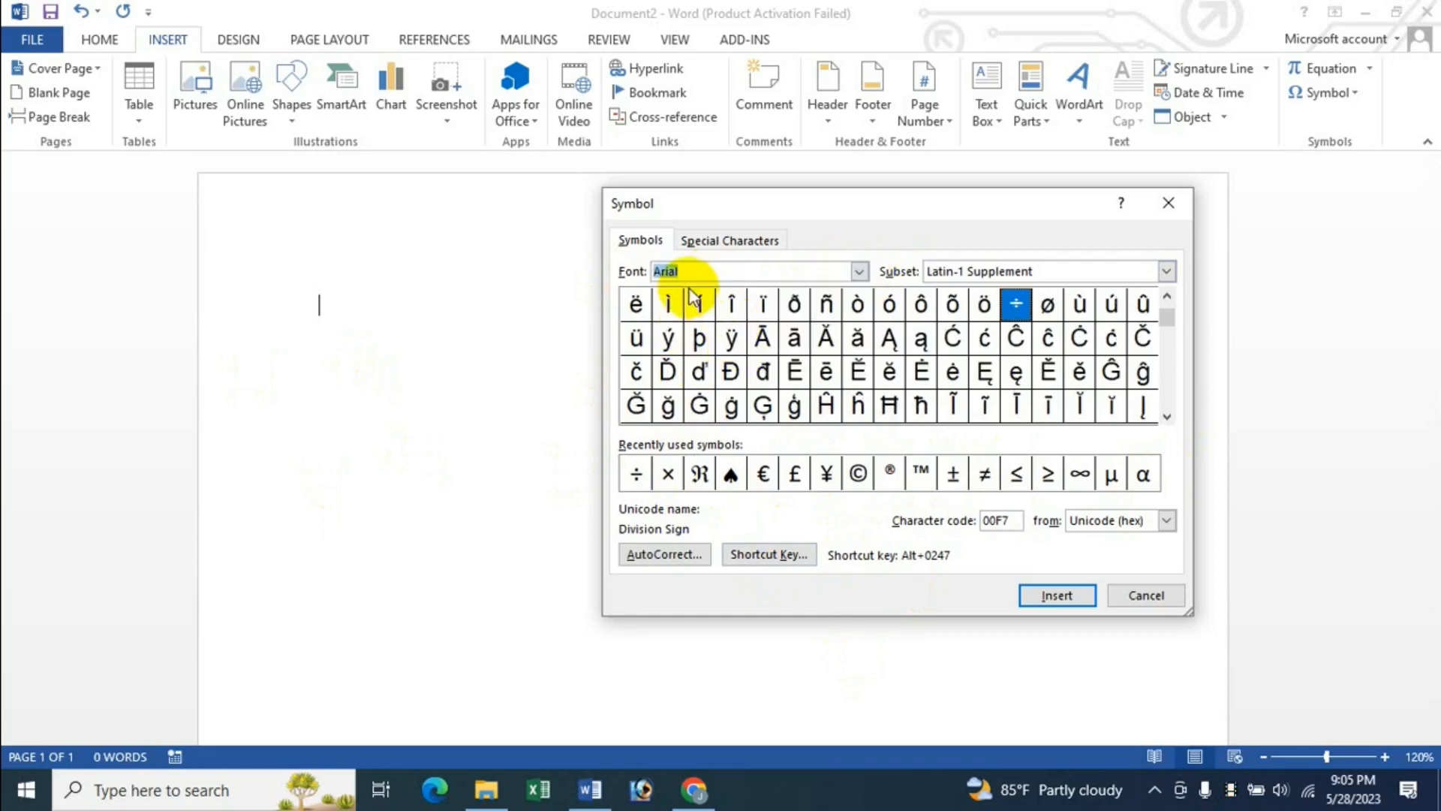
mouse_move(1168, 316)
mouse_down()
mouse_move(1169, 361)
mouse_move(1166, 312)
mouse_up()
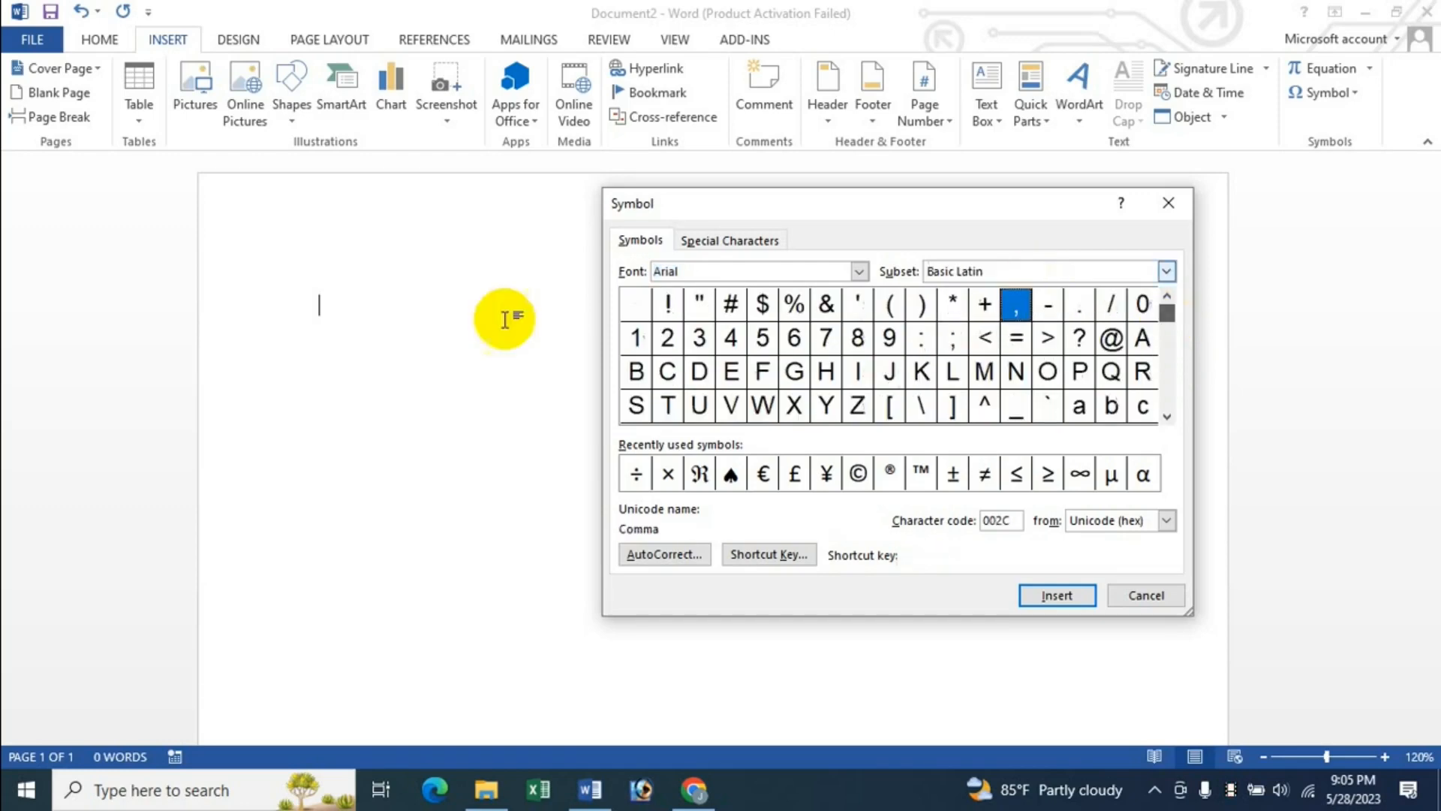
click(859, 272)
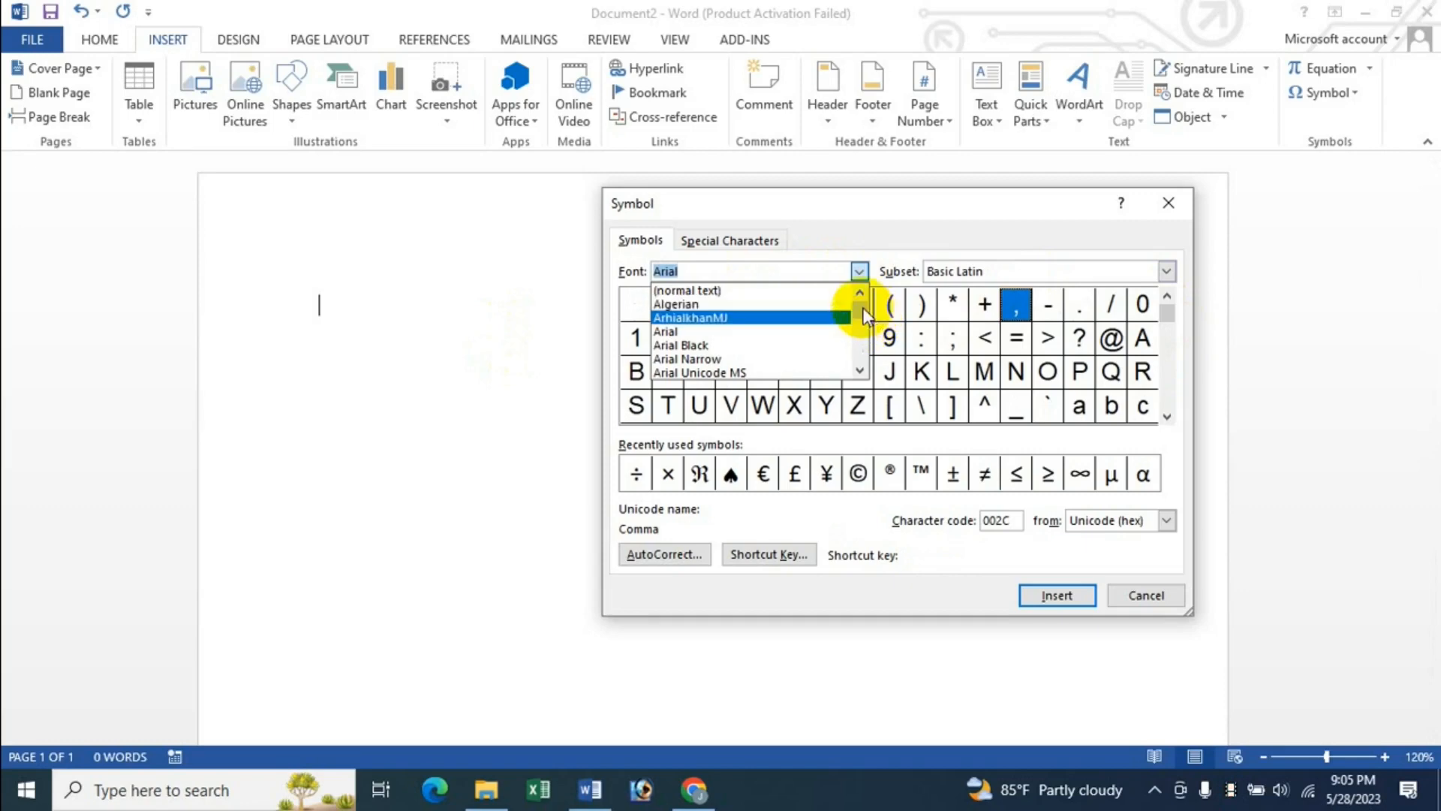
drag(860, 319, 668, 274)
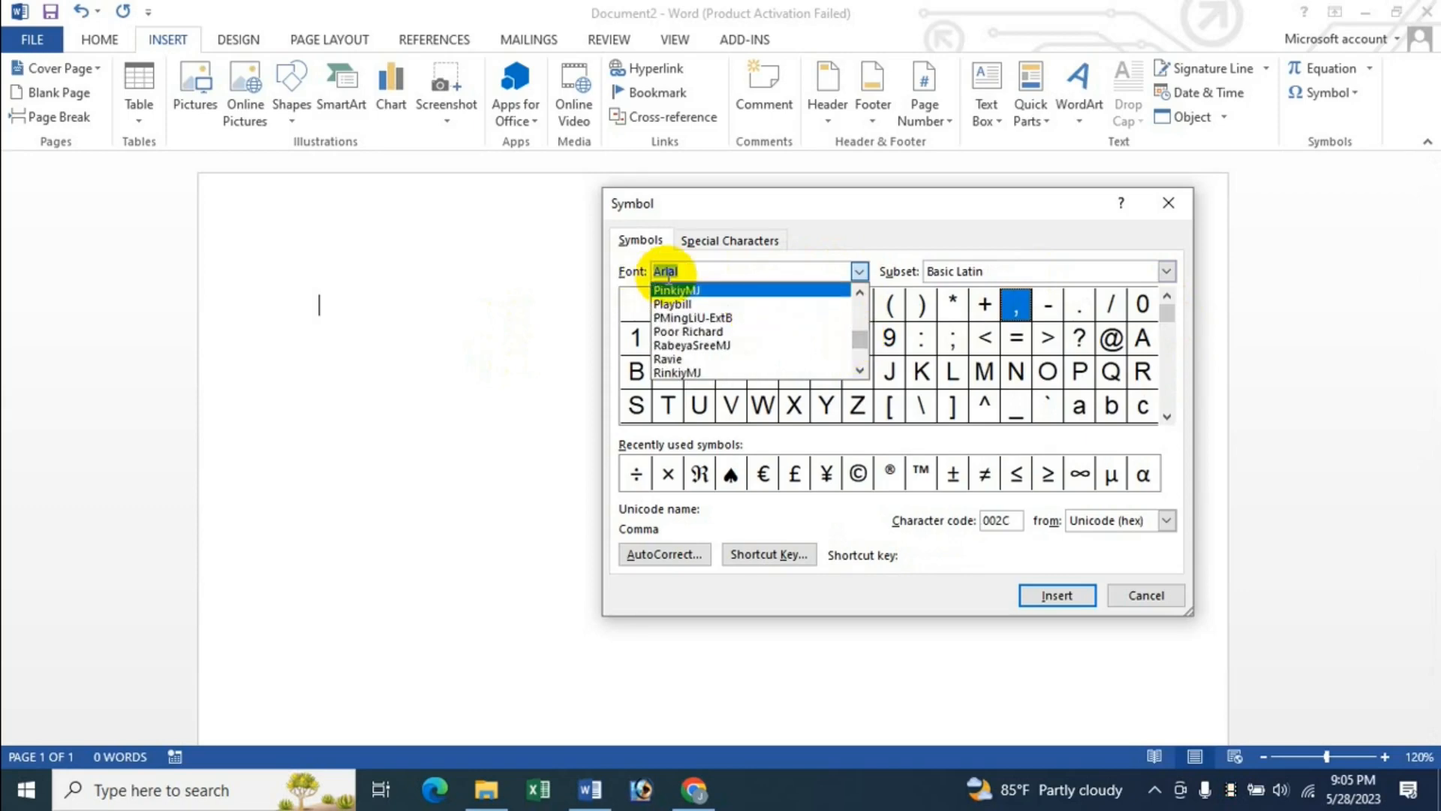
text(sym)
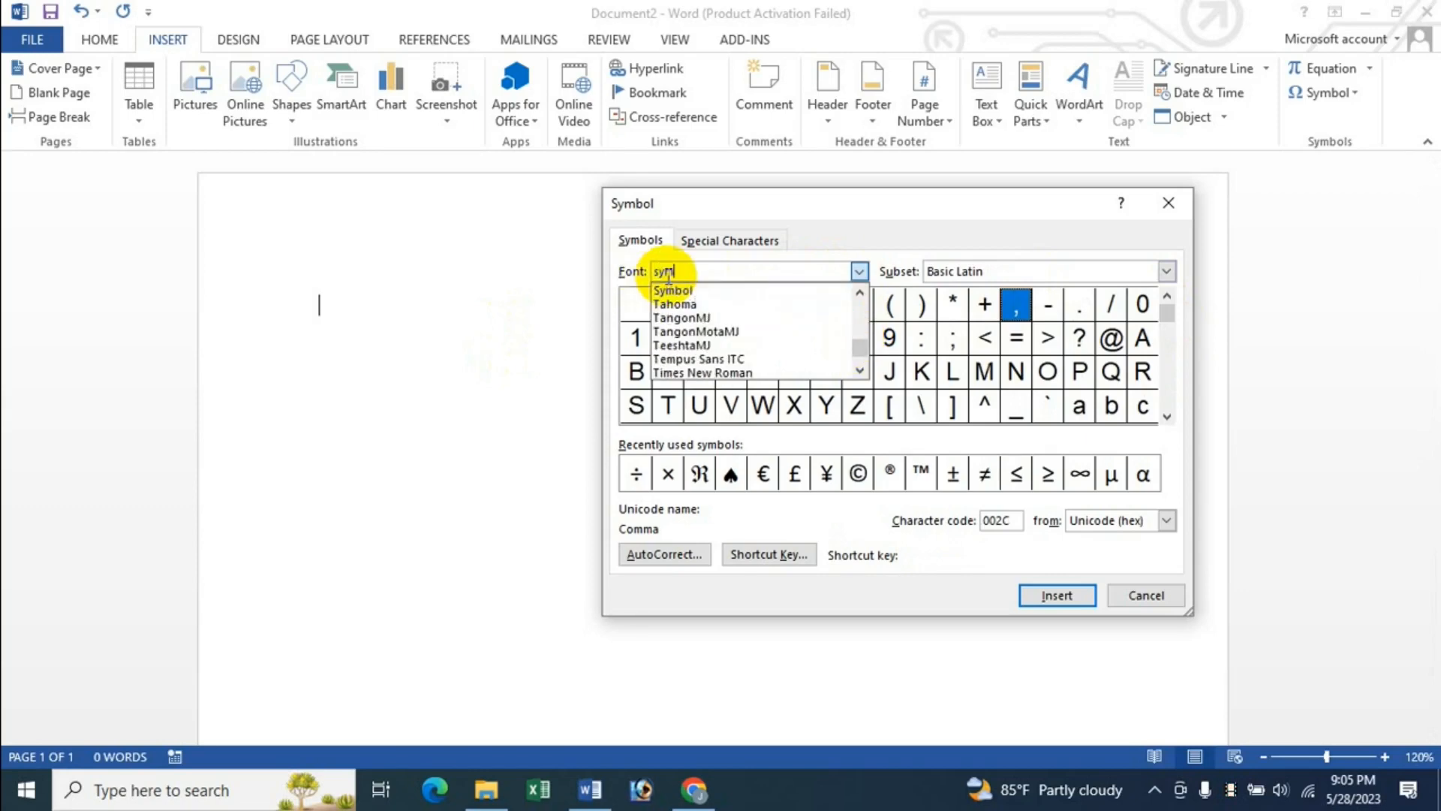
click(679, 291)
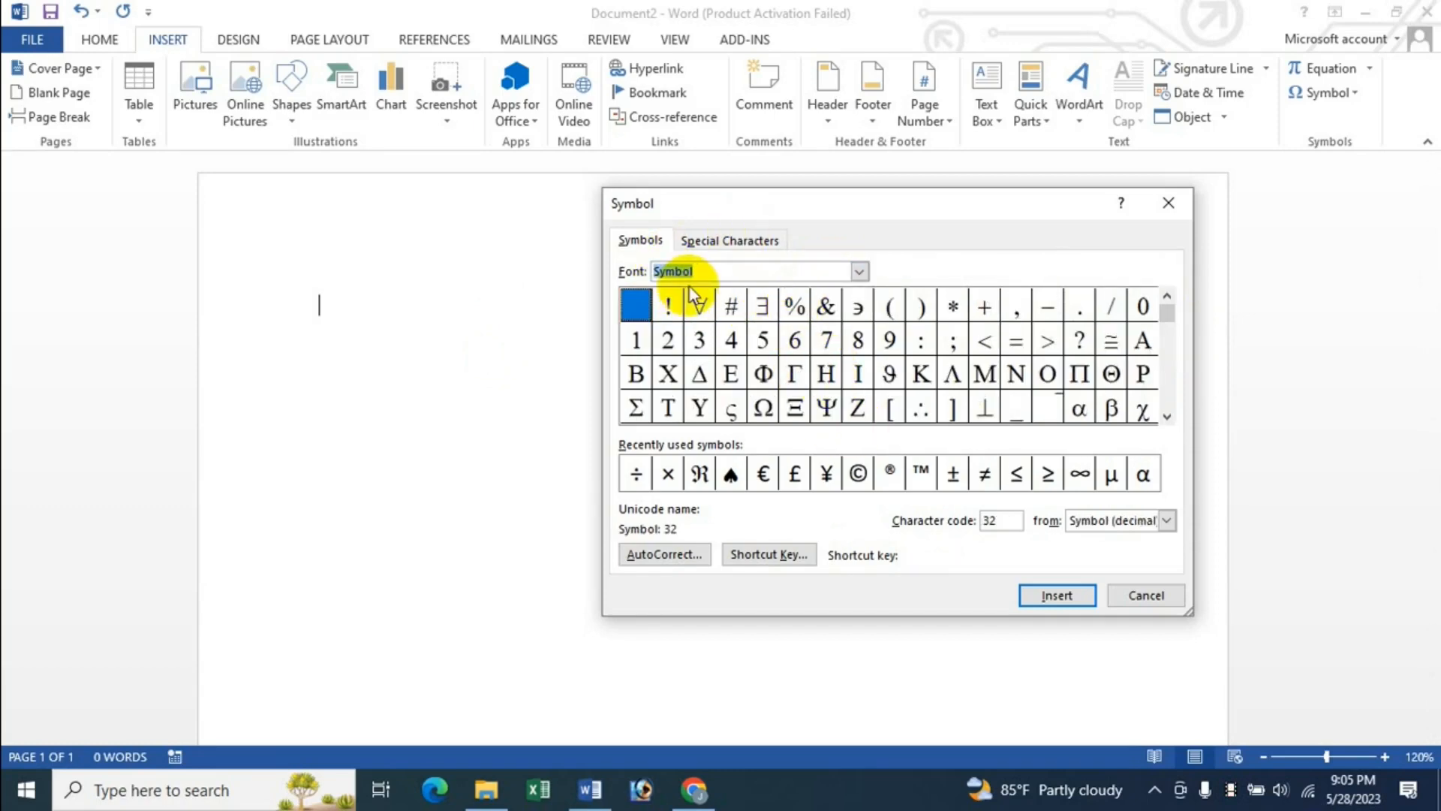
Insert the black spade symbol (character code 170) and write "jksdh kjd s sasad sajdas sdds" after it
click(820, 356)
drag(1165, 312, 1162, 377)
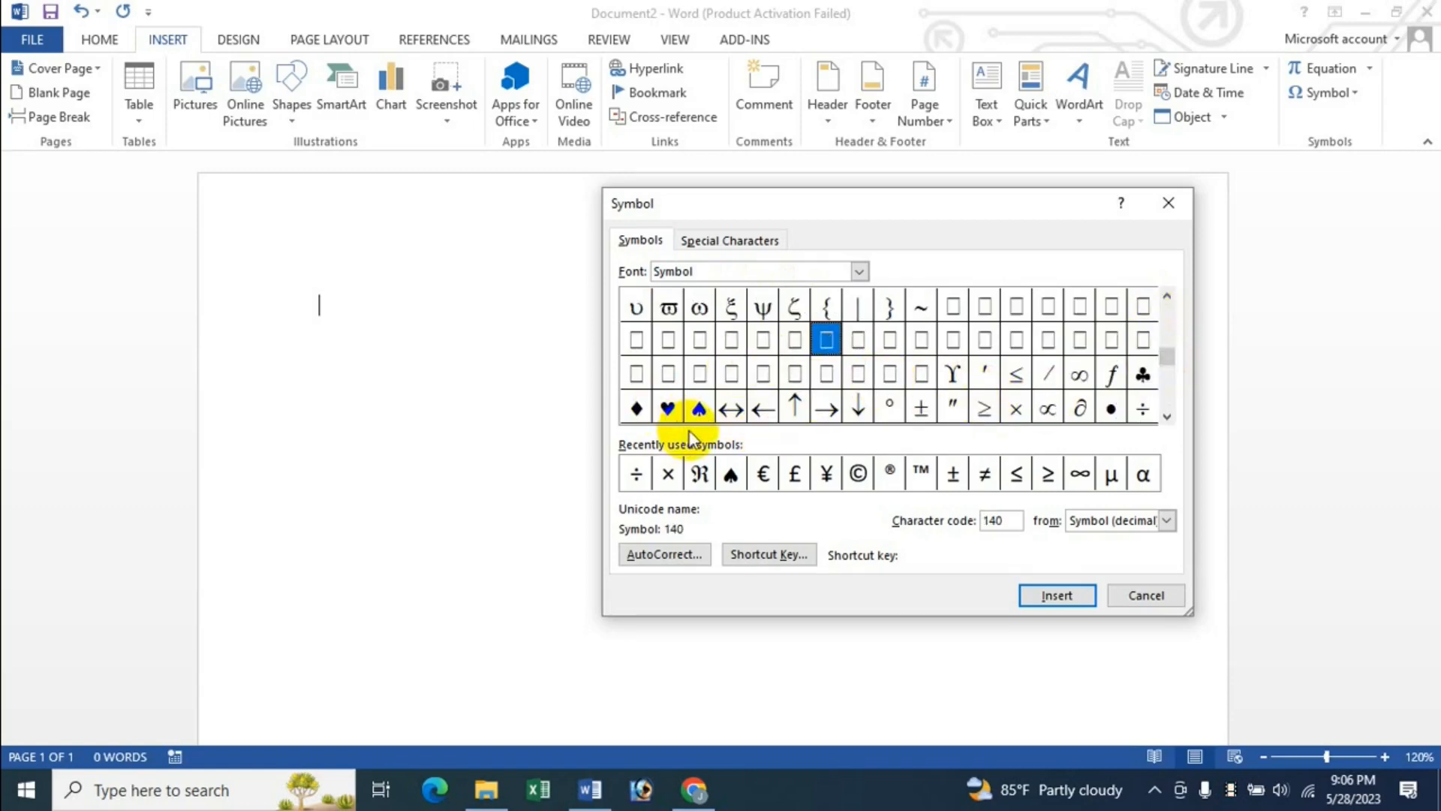
click(700, 410)
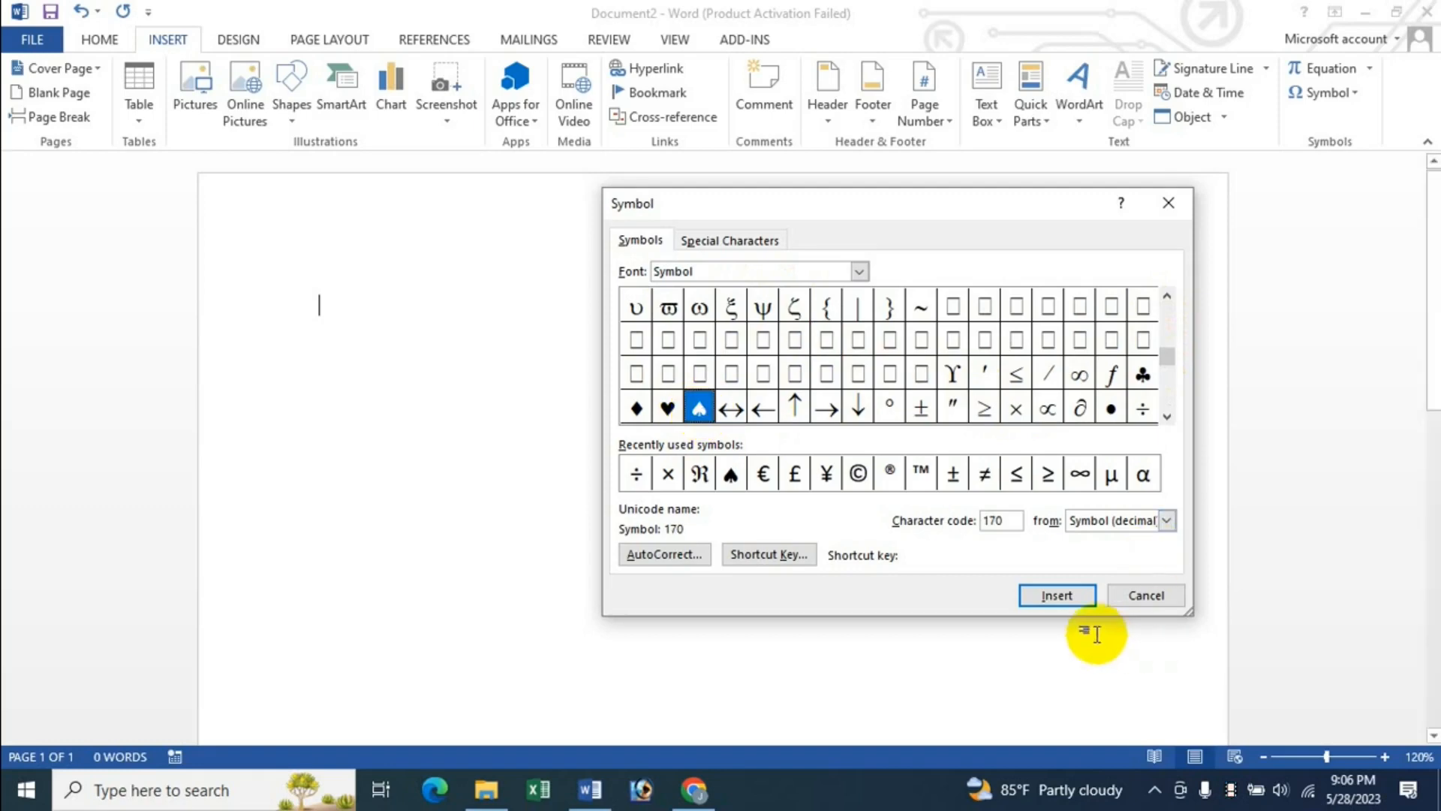
click(1051, 595)
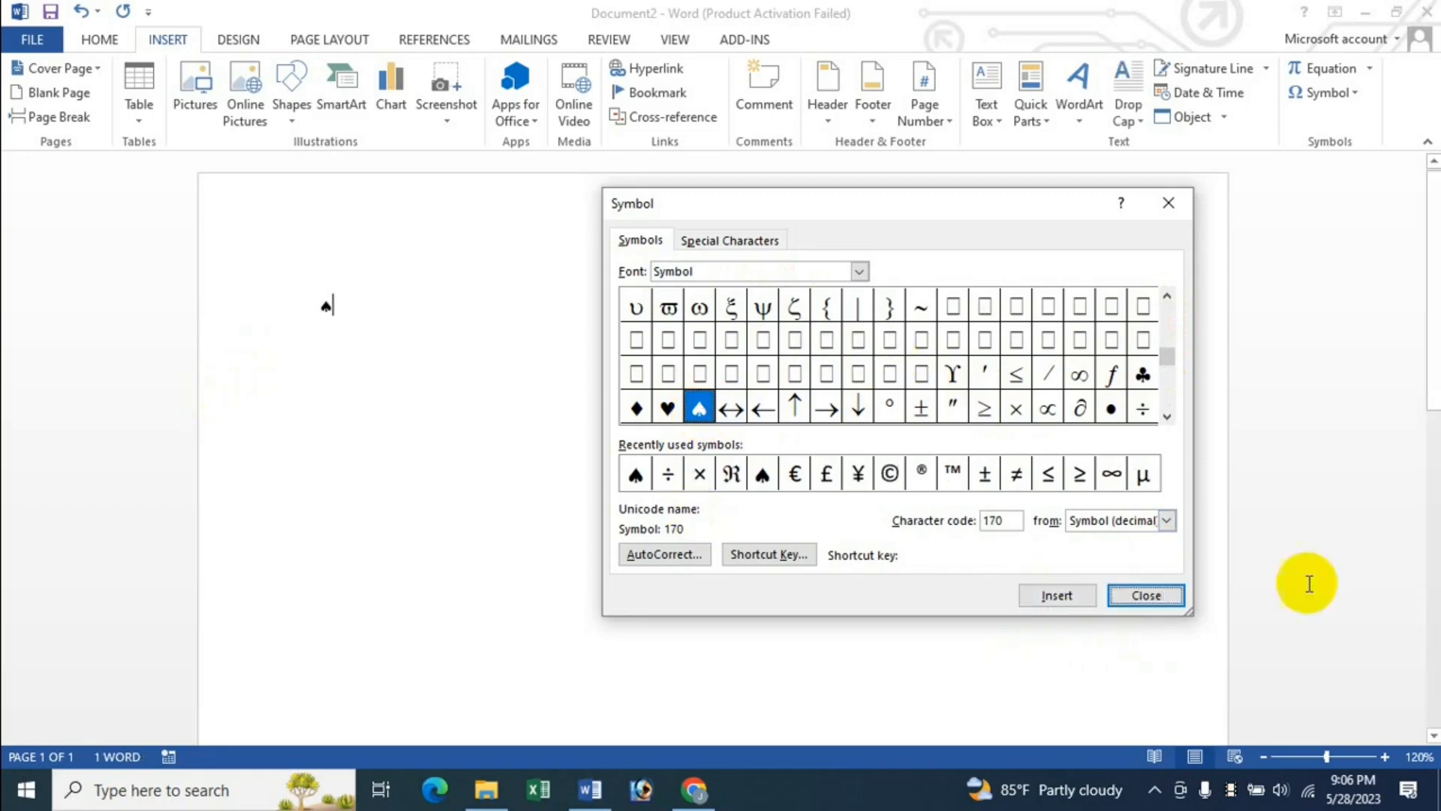
click(1140, 596)
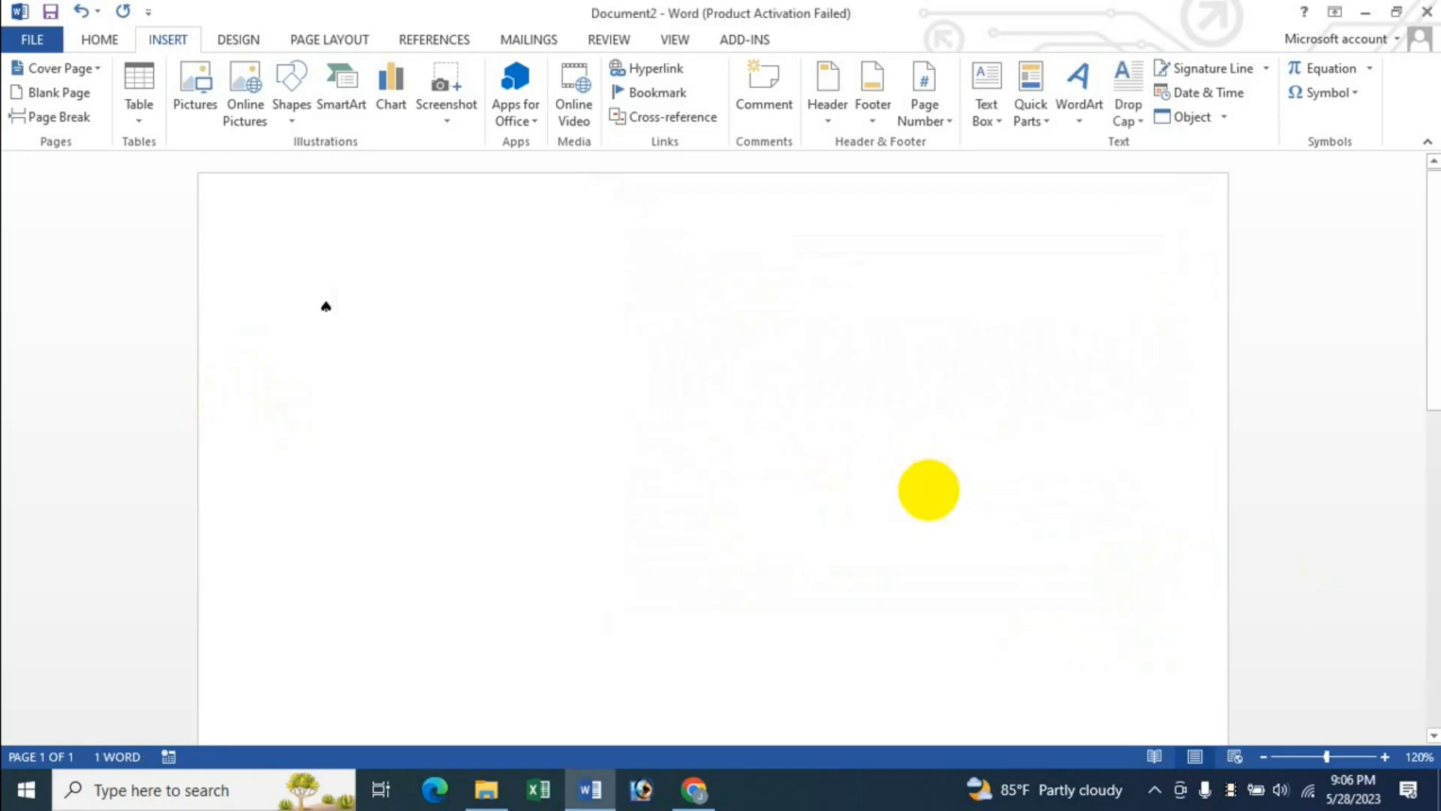
text(jksdh kjd s sasad sajdas)
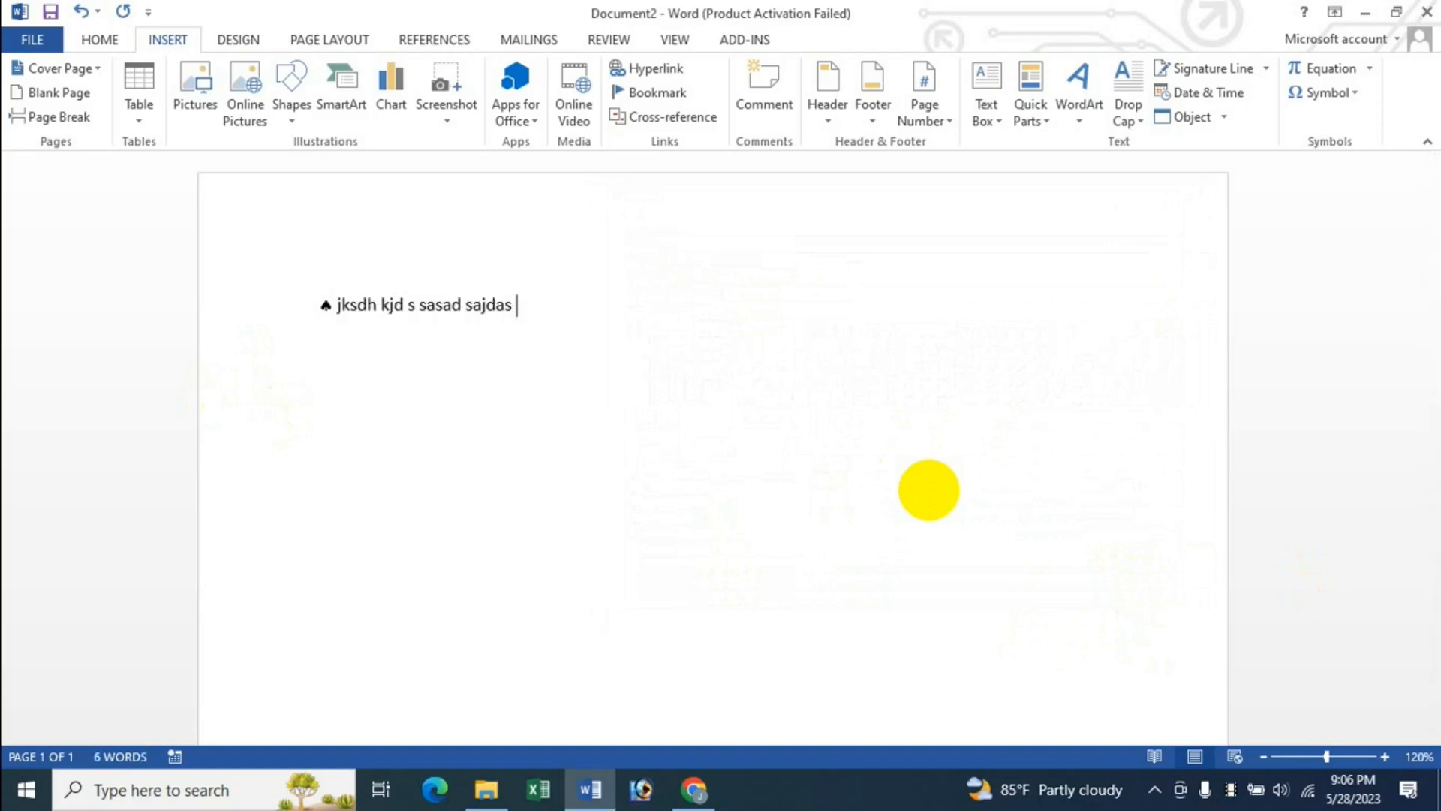
text( sdds)
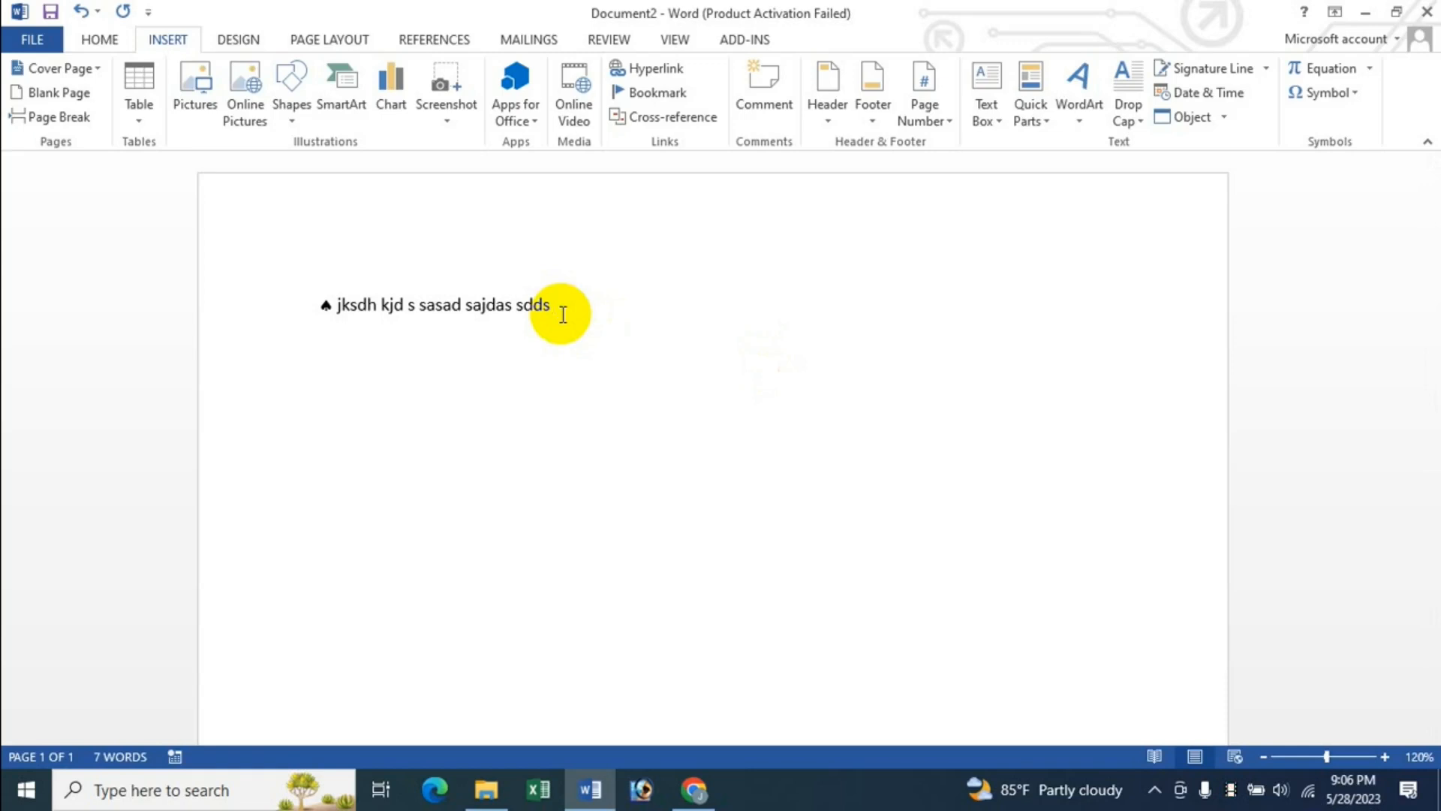
Assign Ctrl+Q as the keyboard shortcut for the Symbol font's club character (code 167), without inserting it from the symbol table
click(1343, 92)
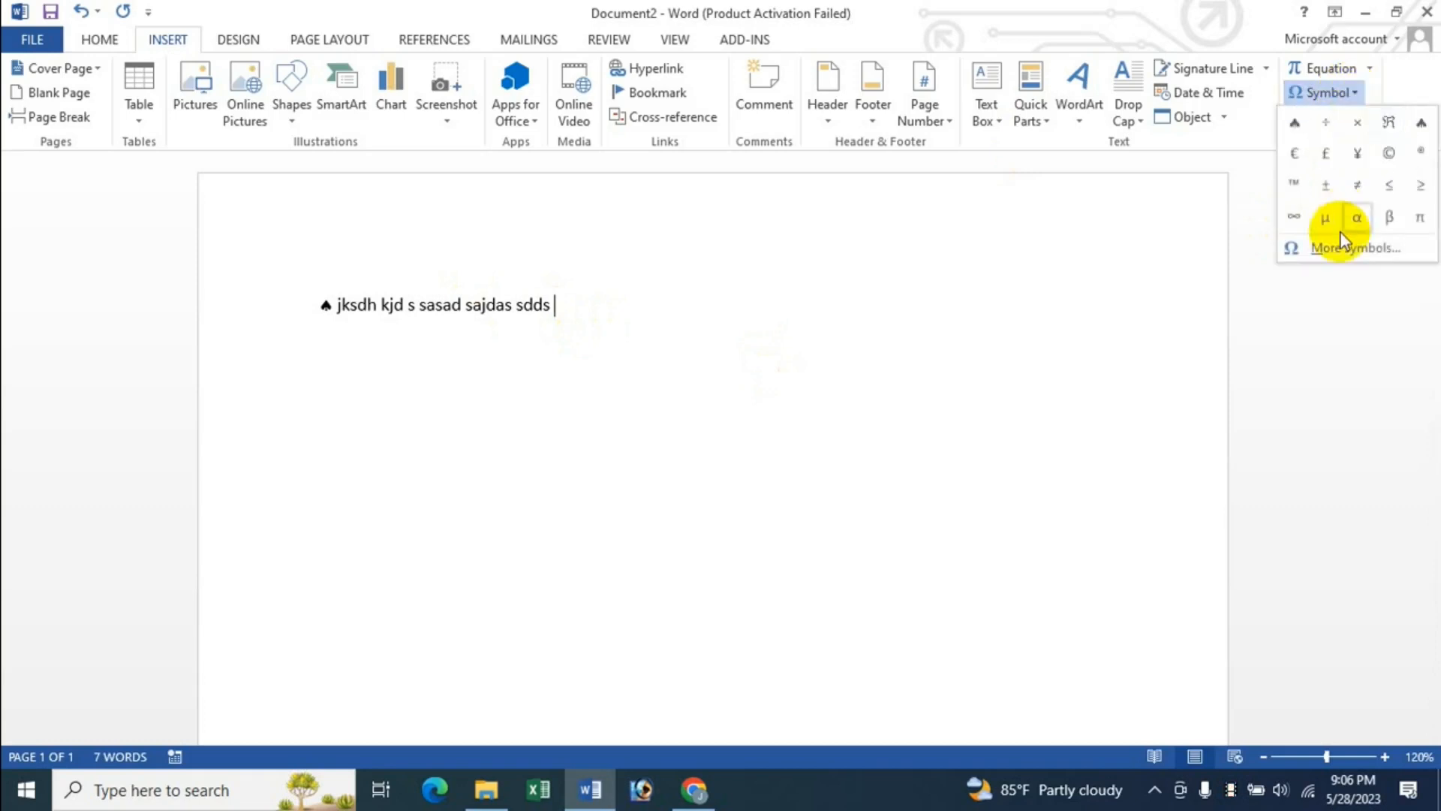
click(1341, 238)
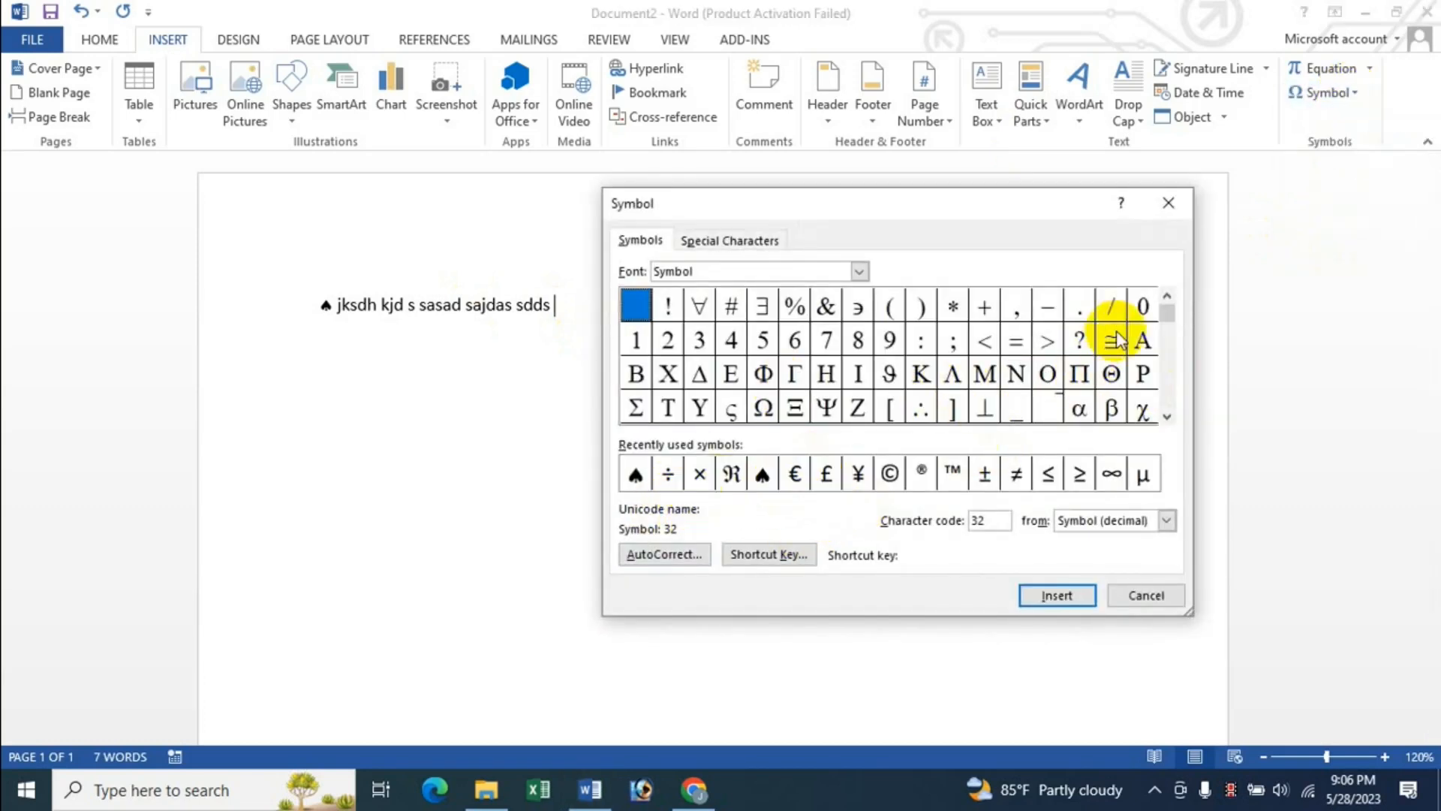
drag(1167, 311, 1167, 346)
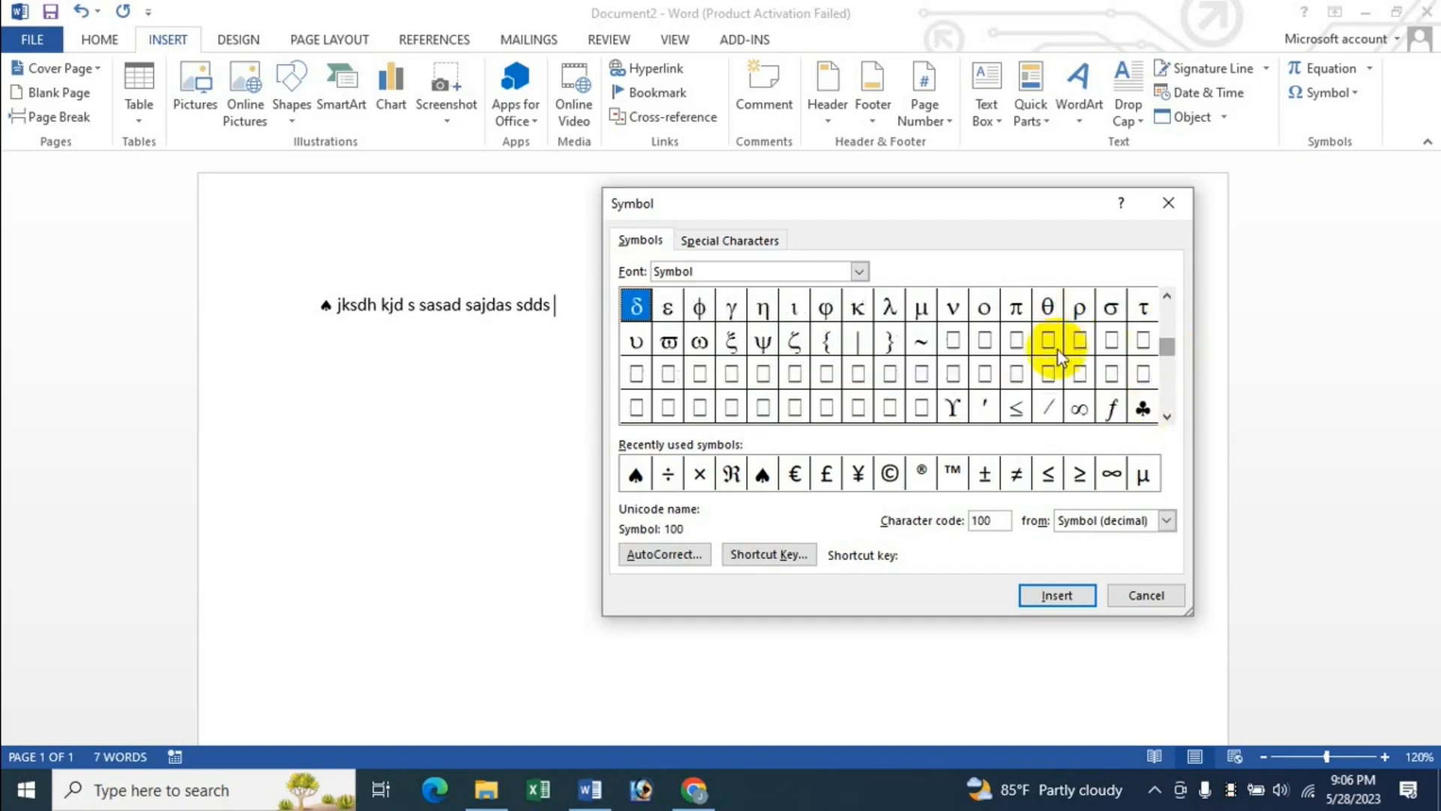
click(1142, 408)
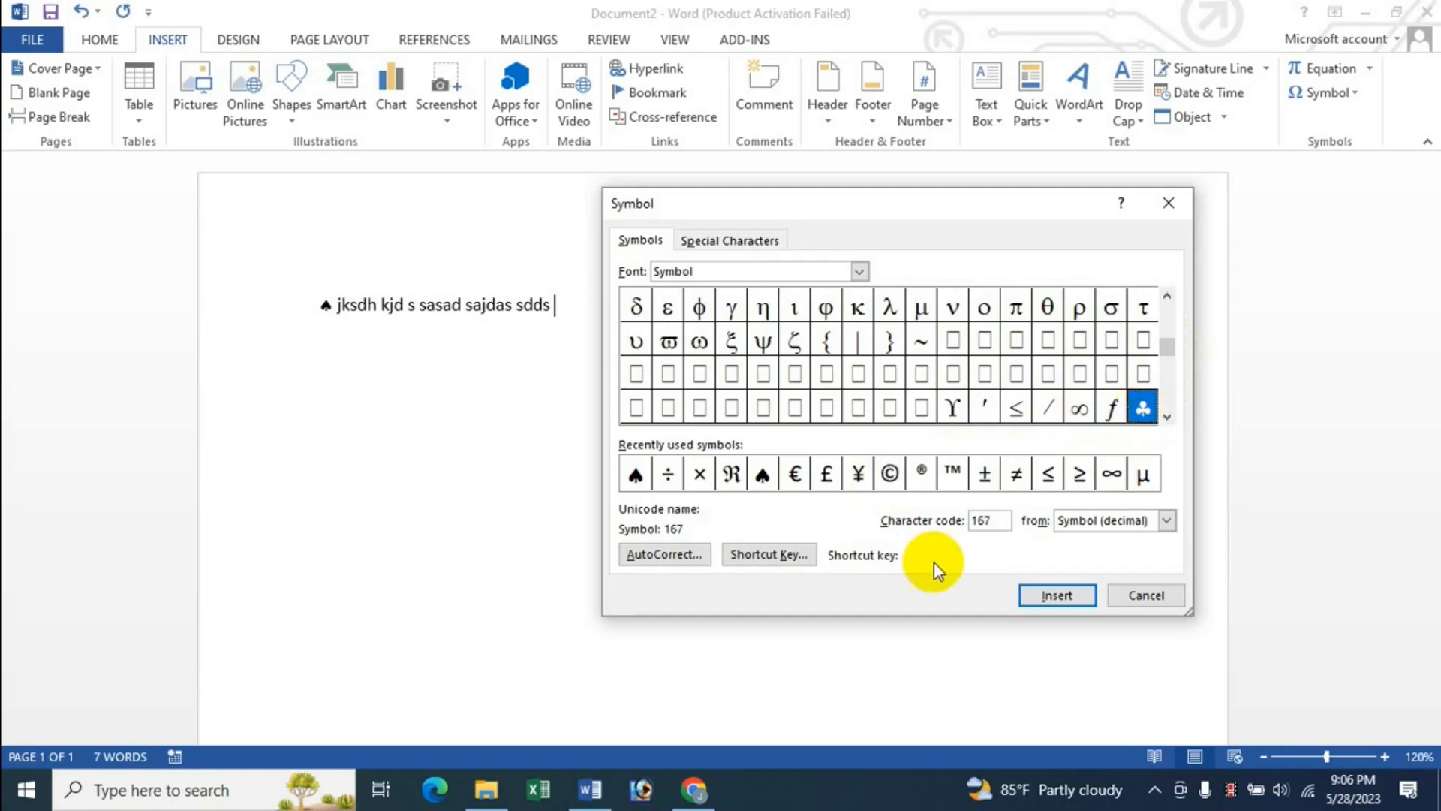
click(760, 557)
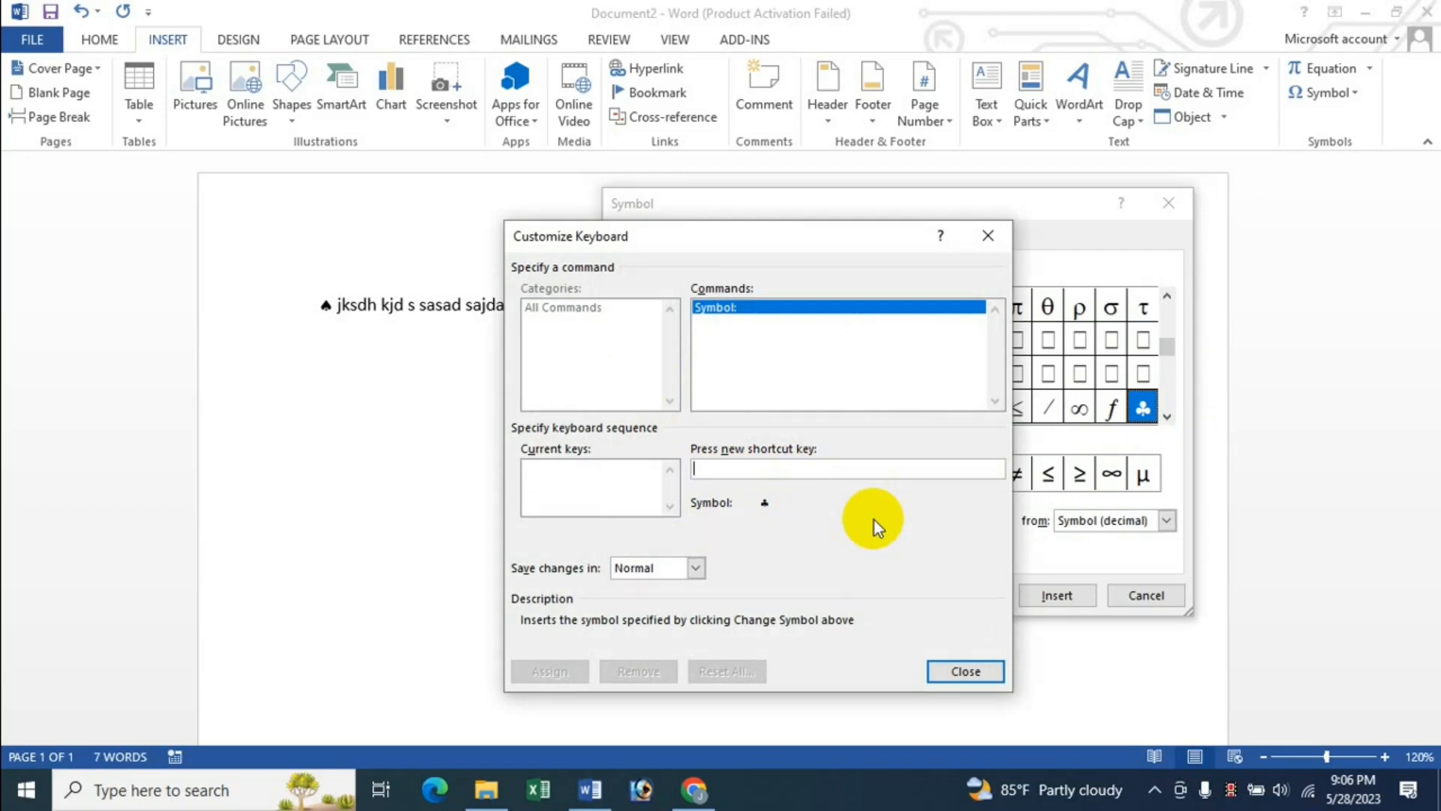
key(ctrl+q)
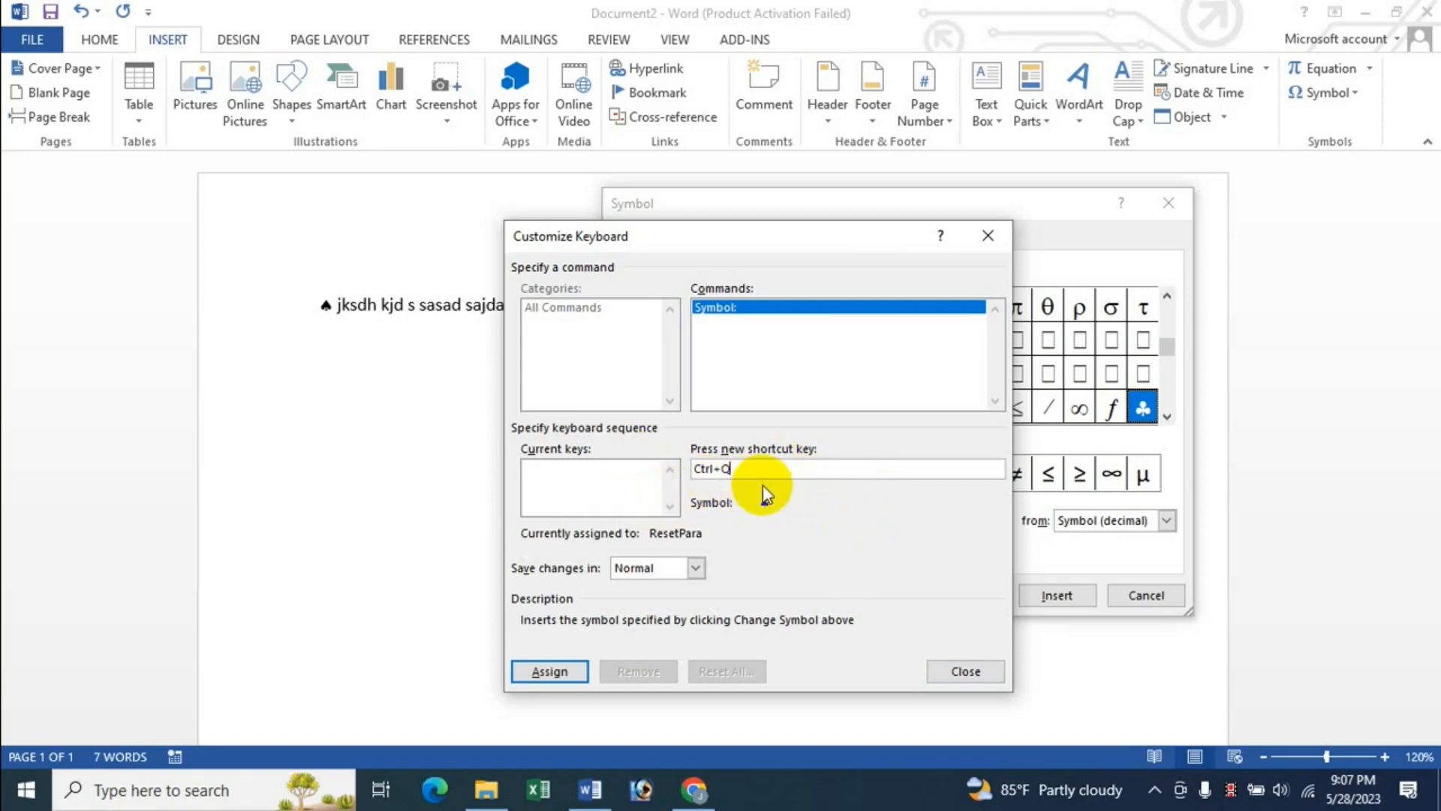
click(551, 674)
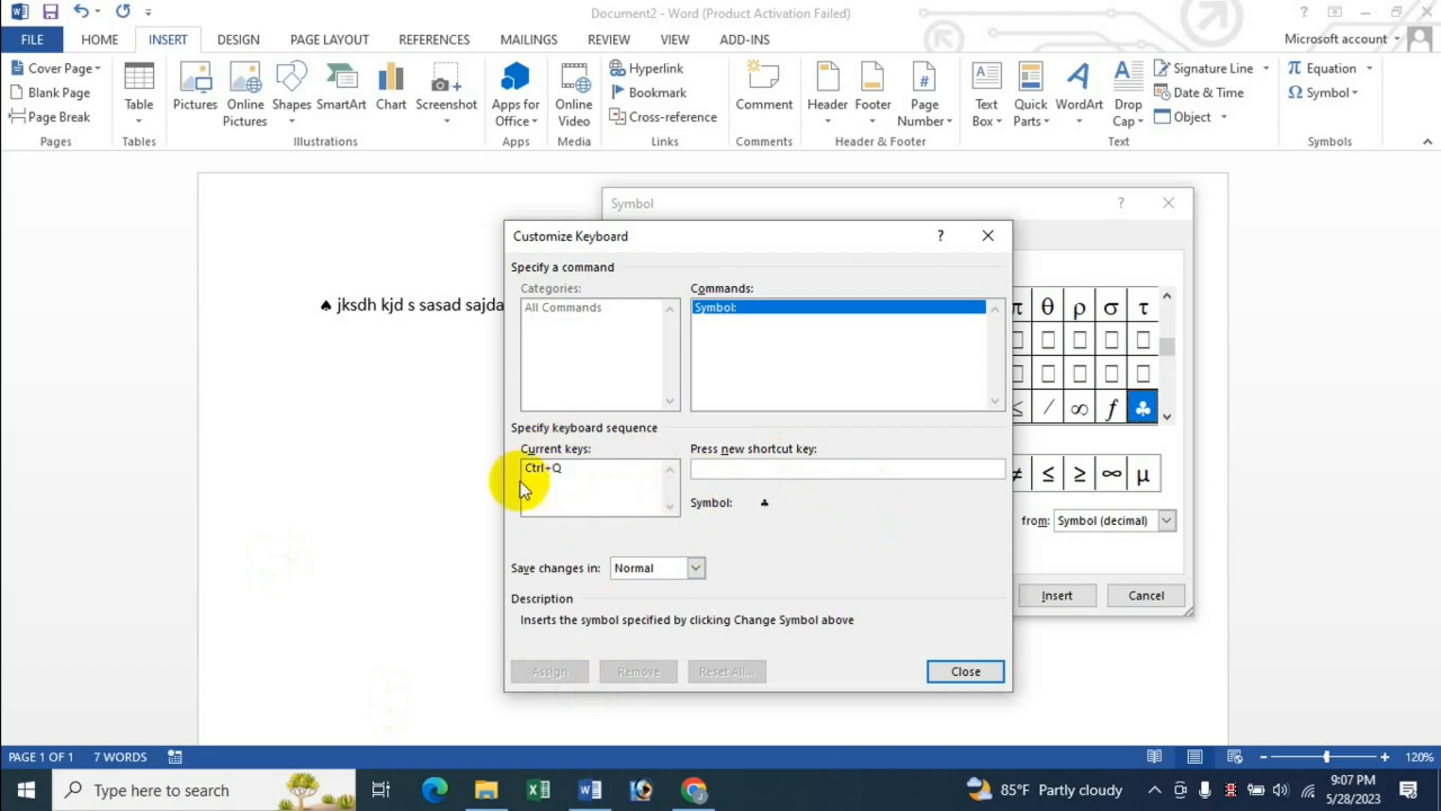
click(973, 672)
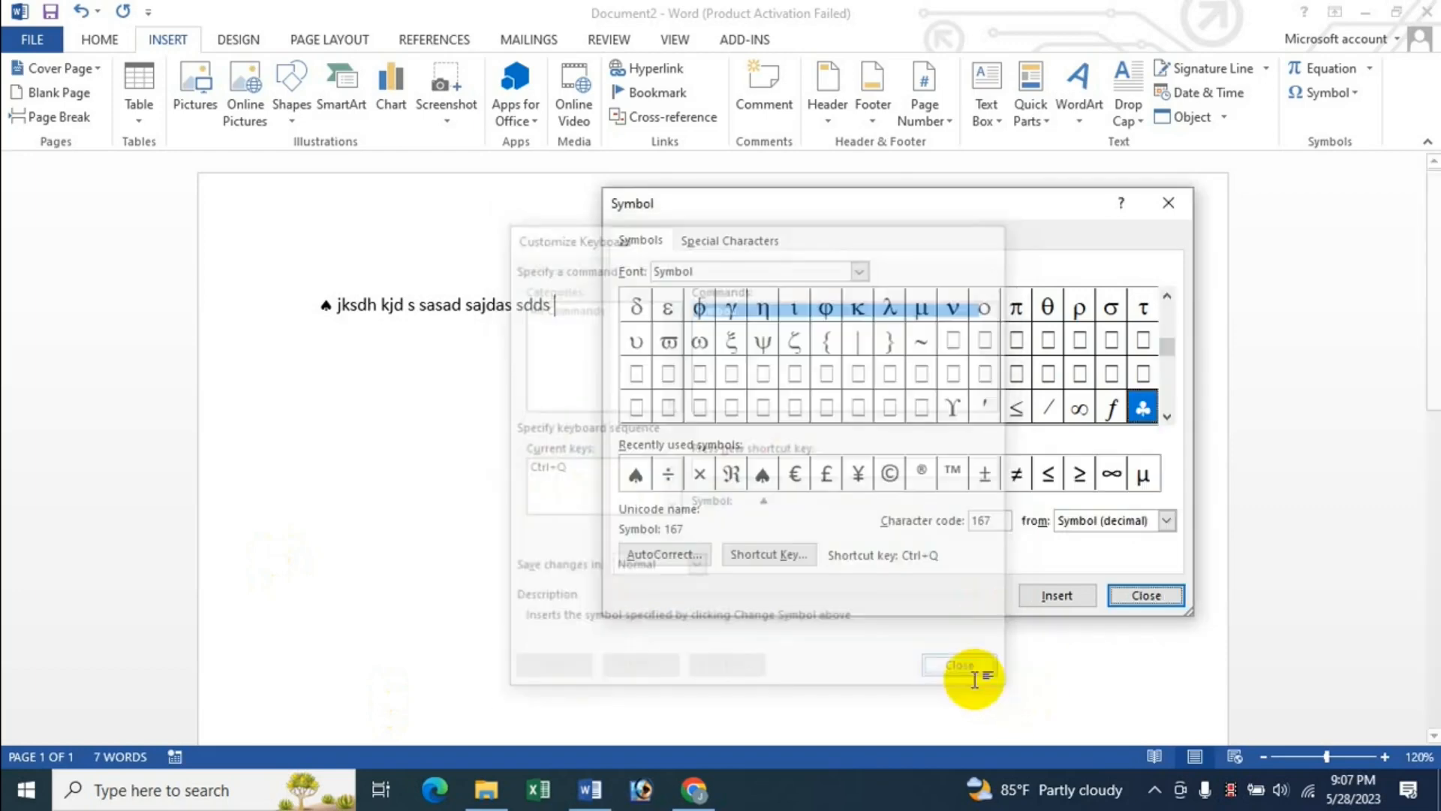
click(1137, 598)
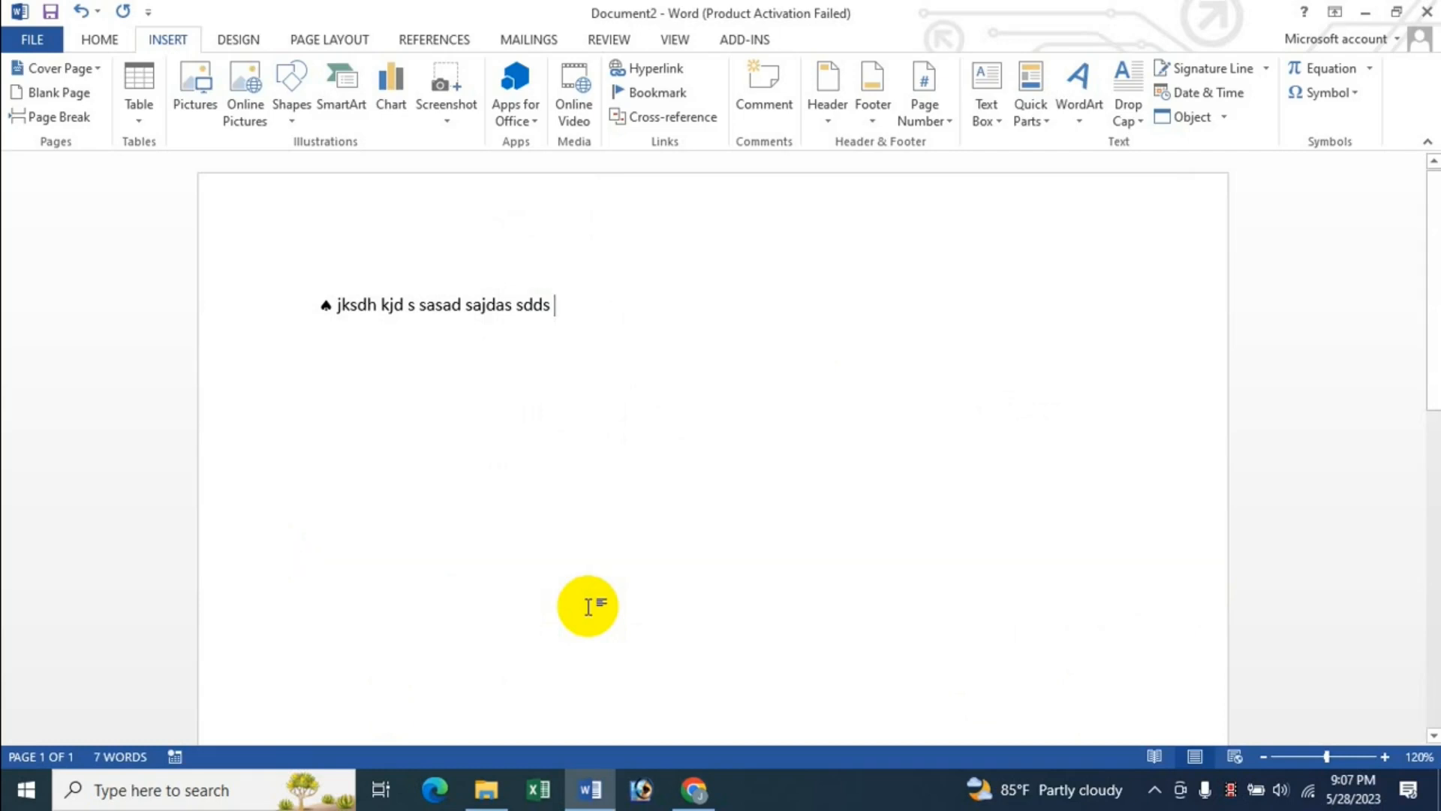
Insert a club symbol after "sdds" and continue the line with "kjdshjkfsd klsdfs ldskfsfsdklfsd dsf skldfsd"
key(alt+5)
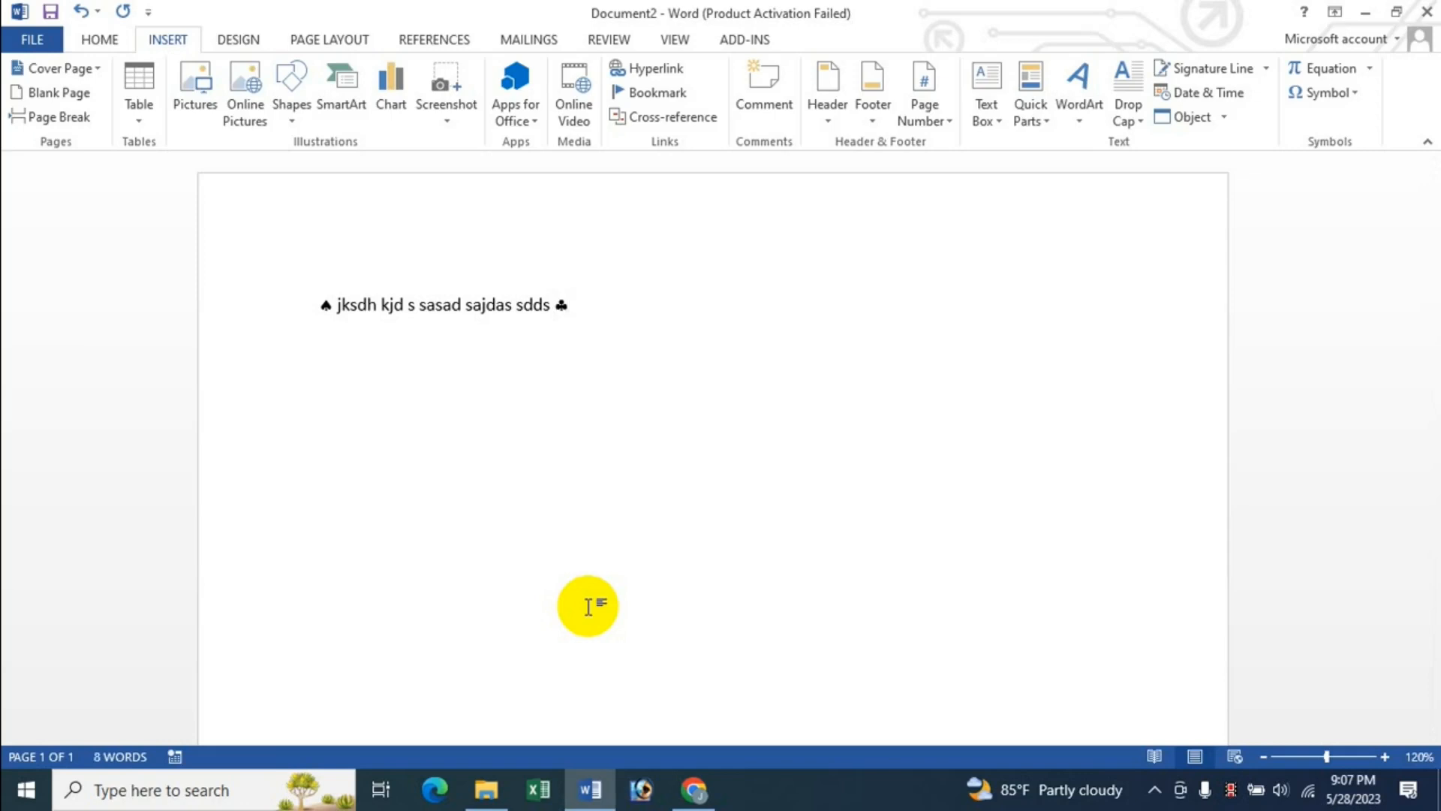
text(kjdshjkfsd klsdfs ldskfsfsdklf)
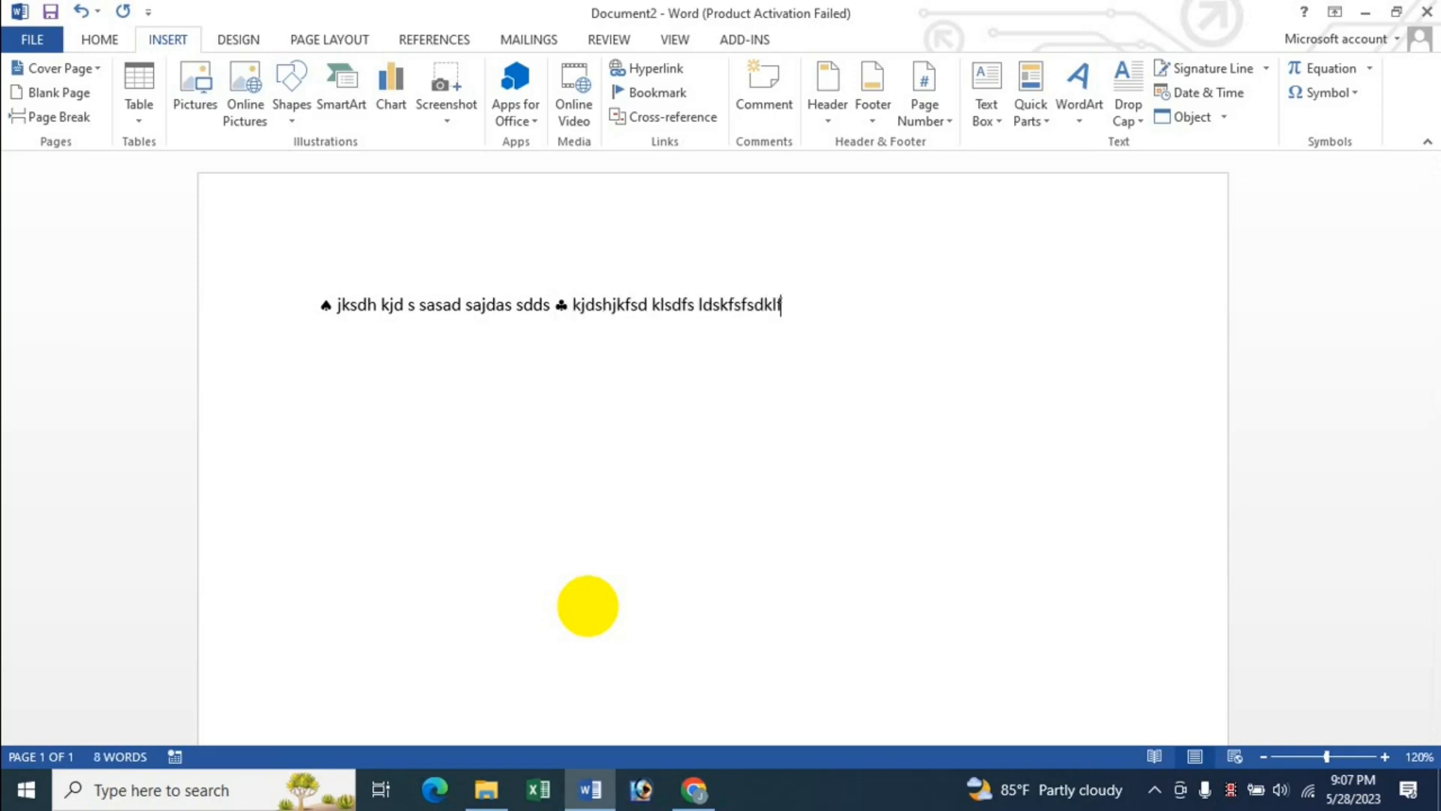
text(sd dsf skldfsd)
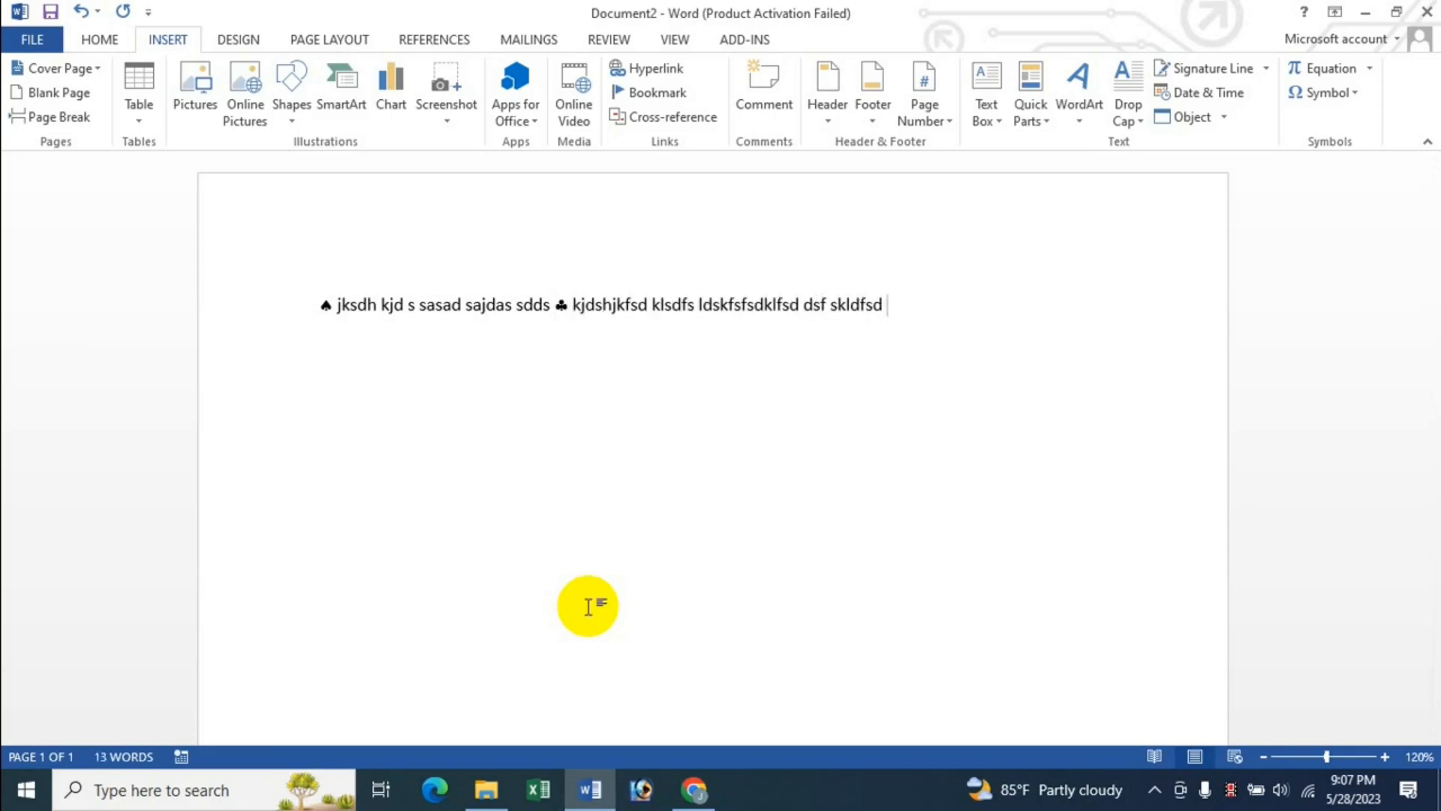
Add another club symbol followed by "kldsfd", and start a second line with "dlkfdsklfj"
key(alt+5)
text(kldsfd)
key(Return)
text(dlkfdsklfj)
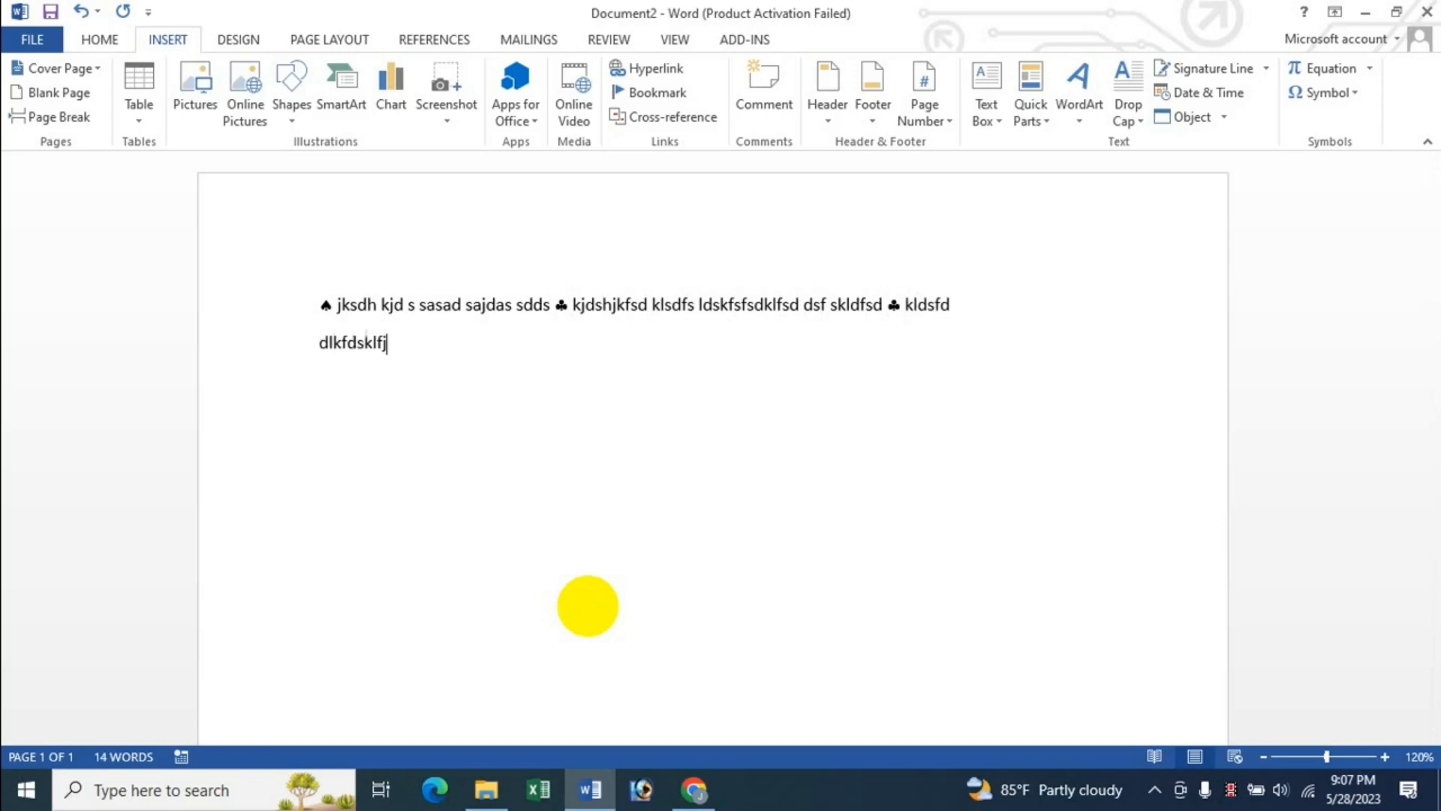
Extend the second line with "ds sdfskdlfsd", a club symbol and "kdskj dfds dsf@©¶ dsfdsfs sdkjfsd"
text(ds sdfskdlfsd)
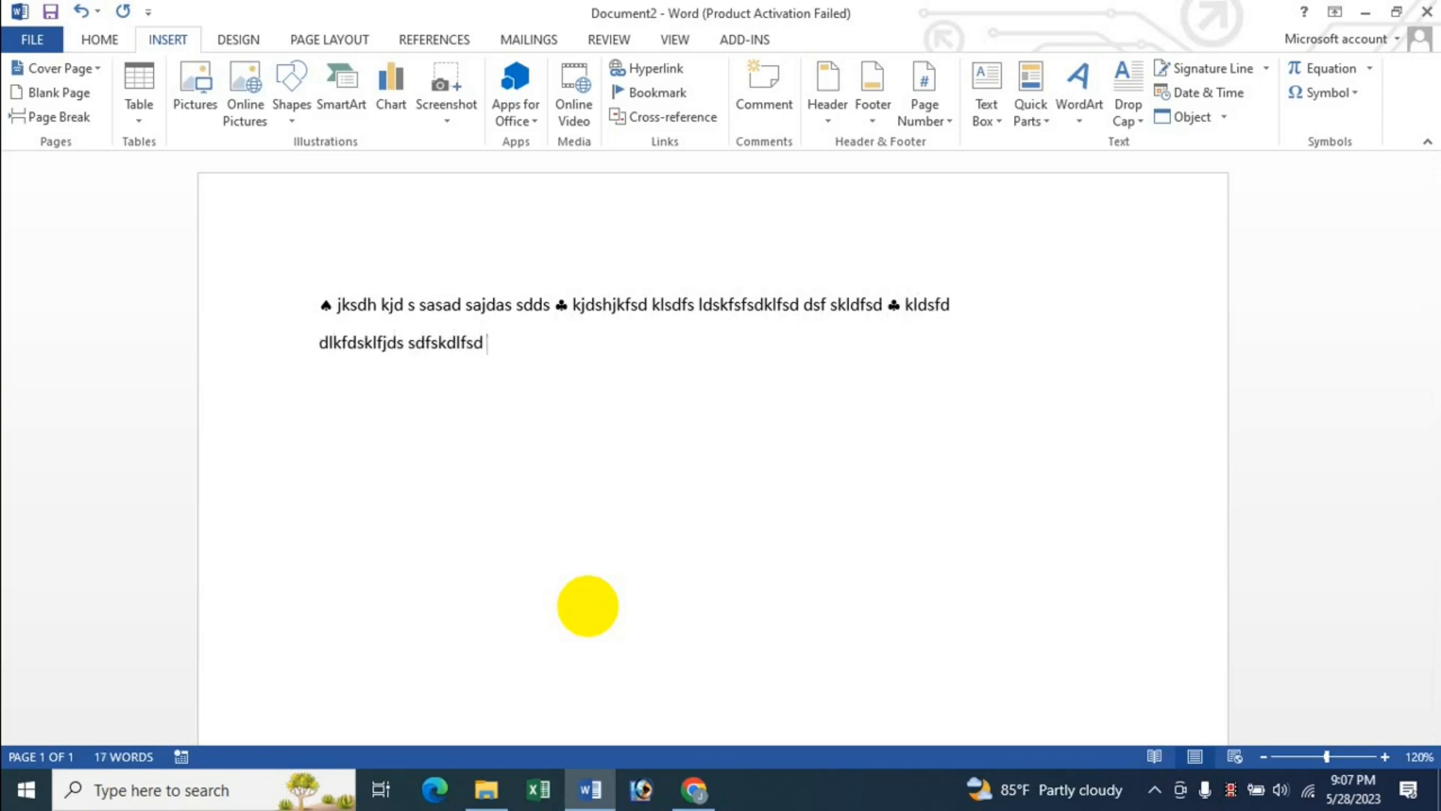
key(alt+5)
text(kdskj dfds dsf@©¶ dsfdsfs sdkjfsd)
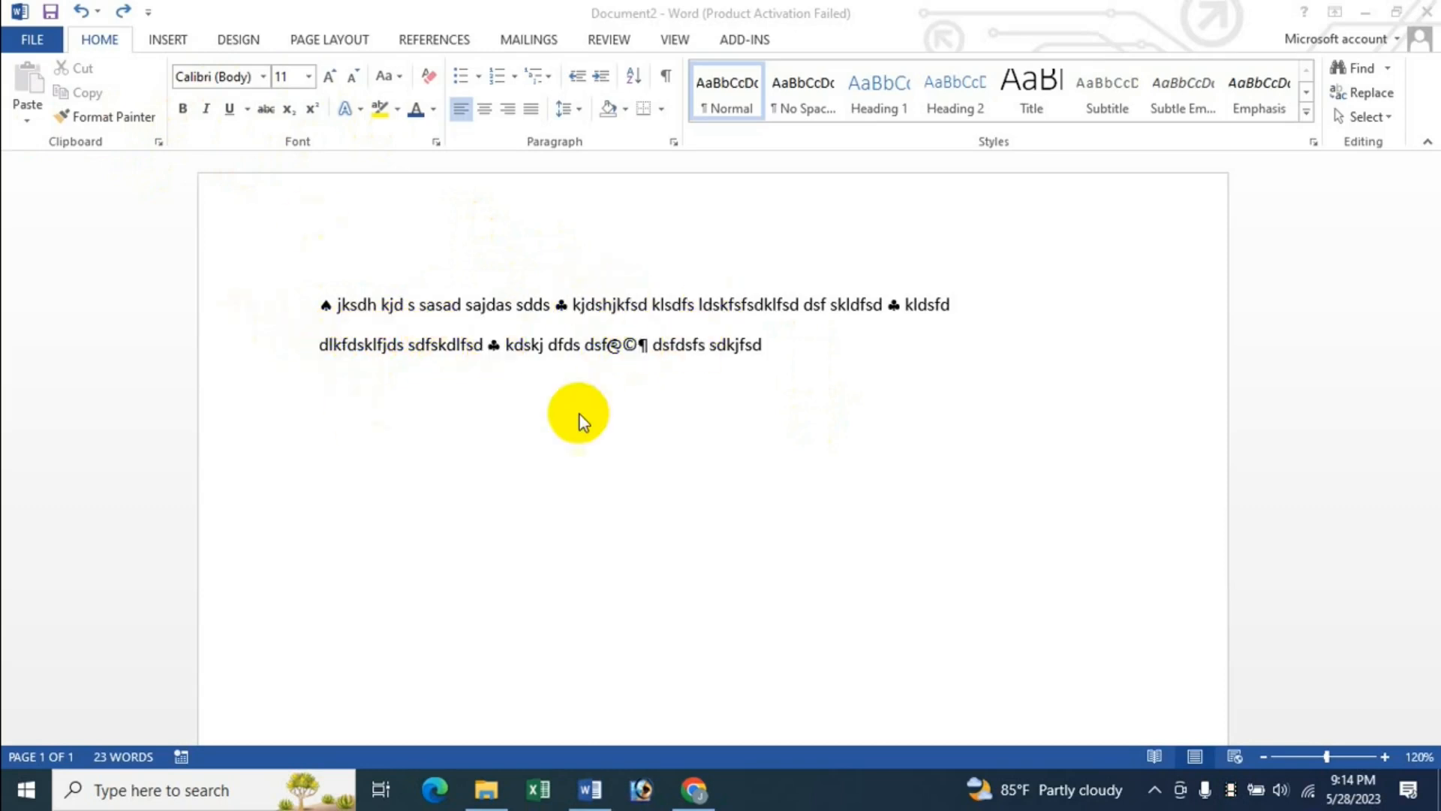
Make the spade symbol at the start of the first line bold, italic and underlined
click(322, 305)
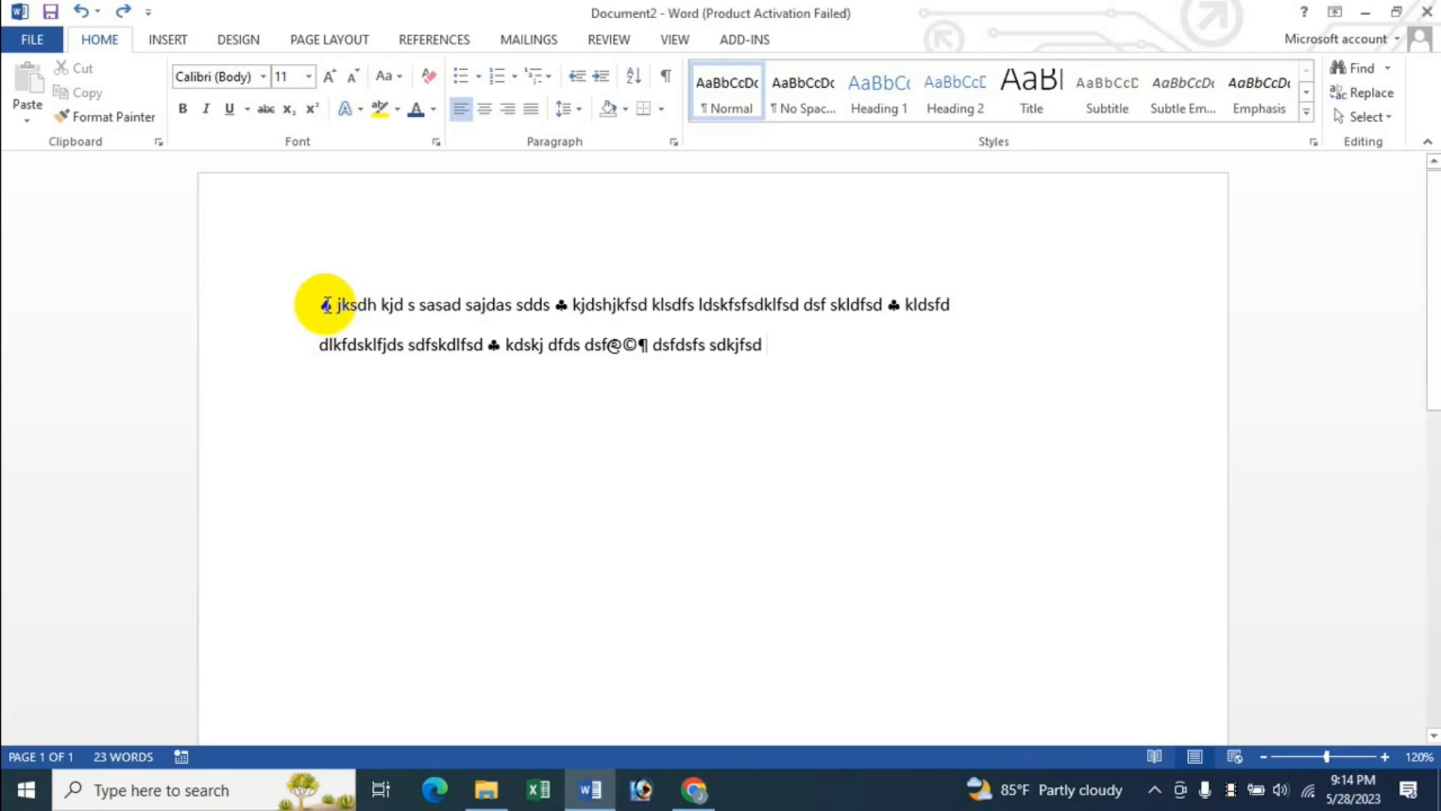
drag(322, 304, 331, 306)
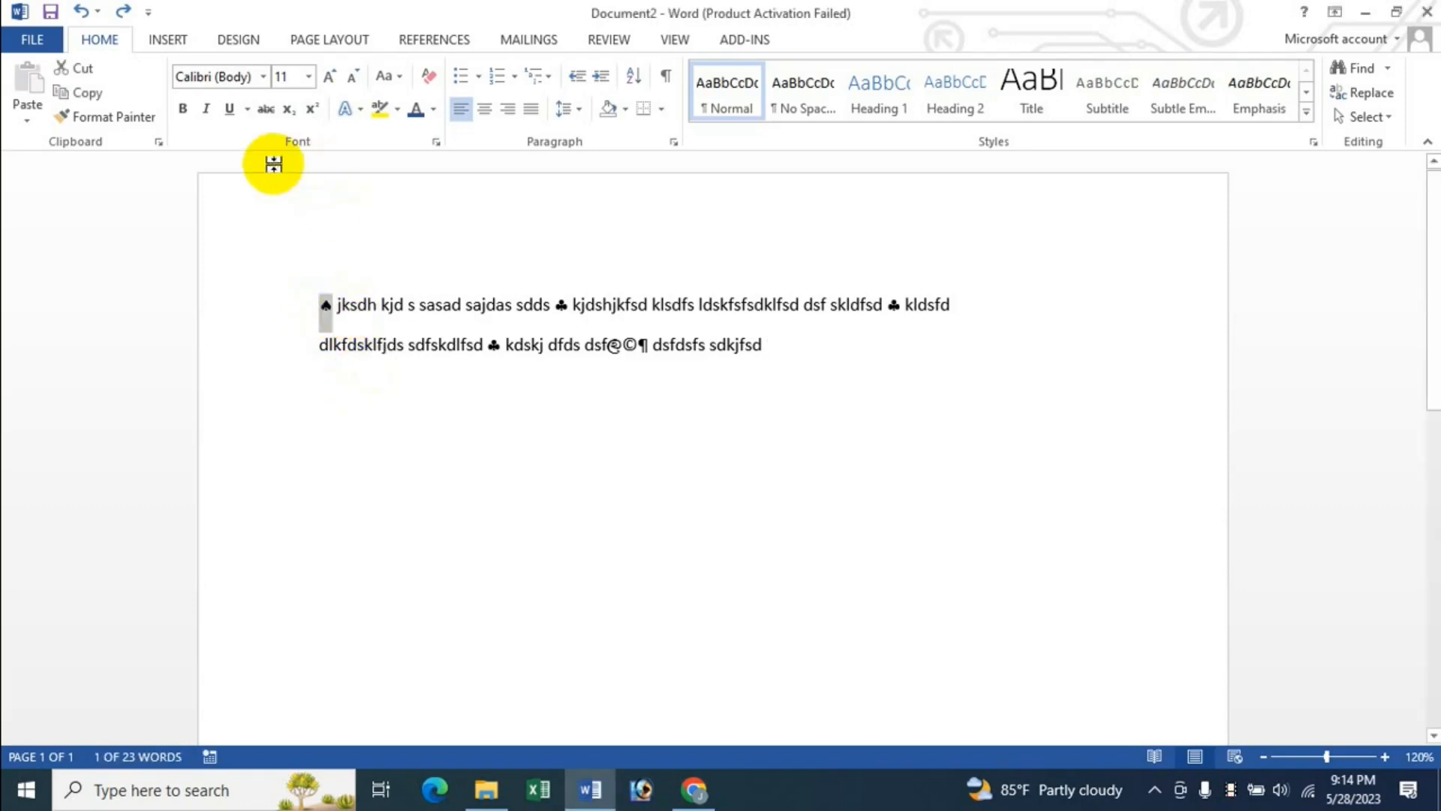
click(182, 113)
click(204, 111)
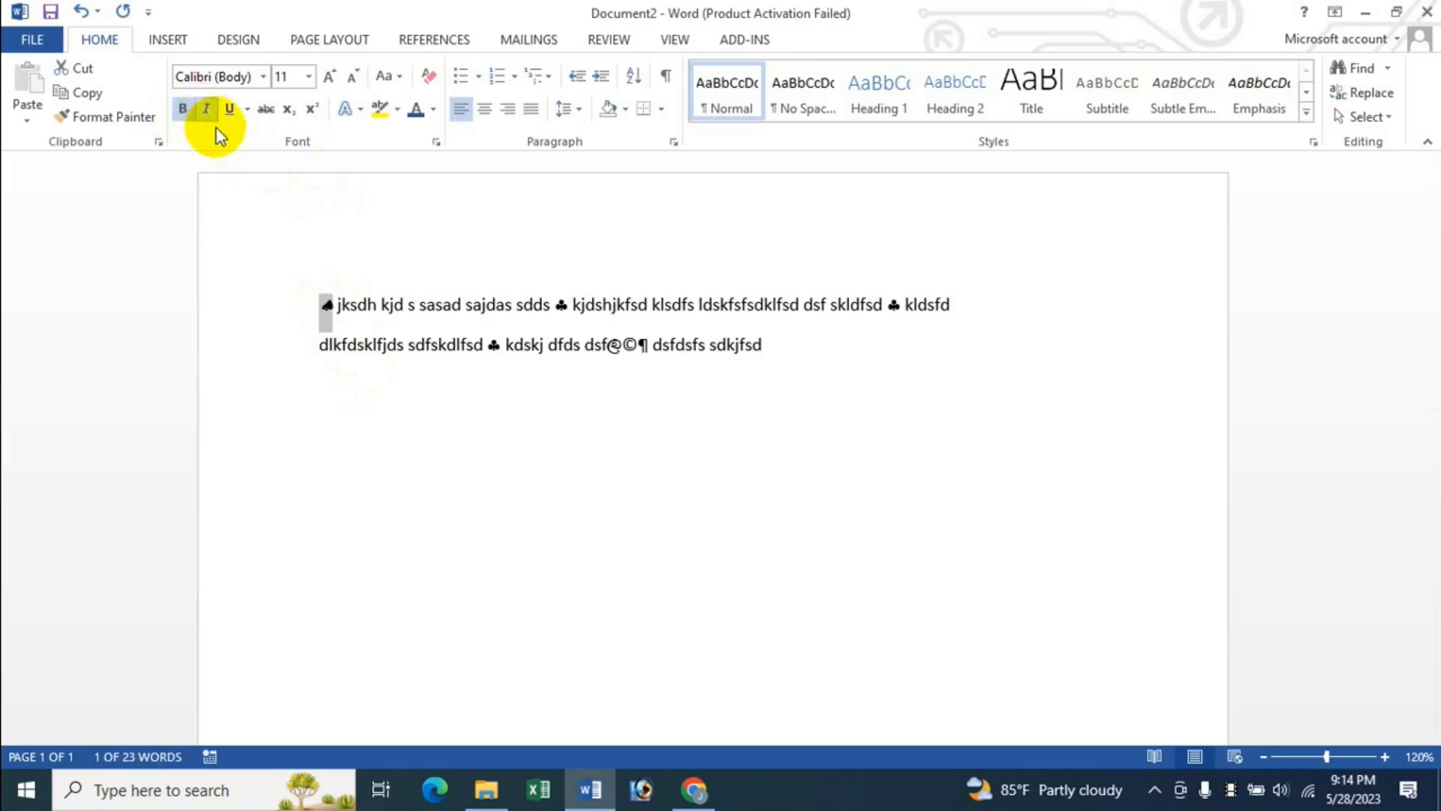
click(228, 114)
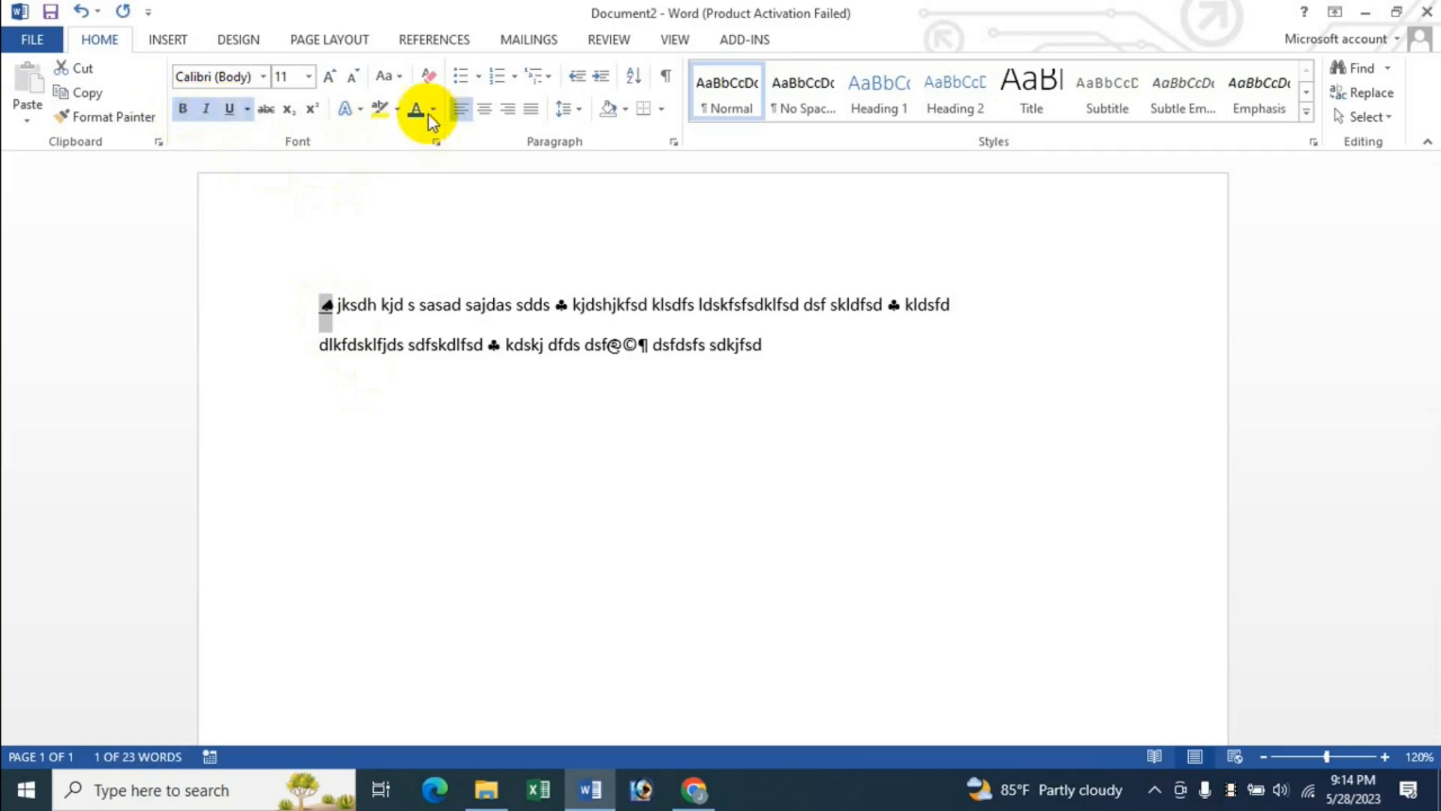
Enlarge the spade symbol to font size 36 and reduce it two steps to 26
click(309, 77)
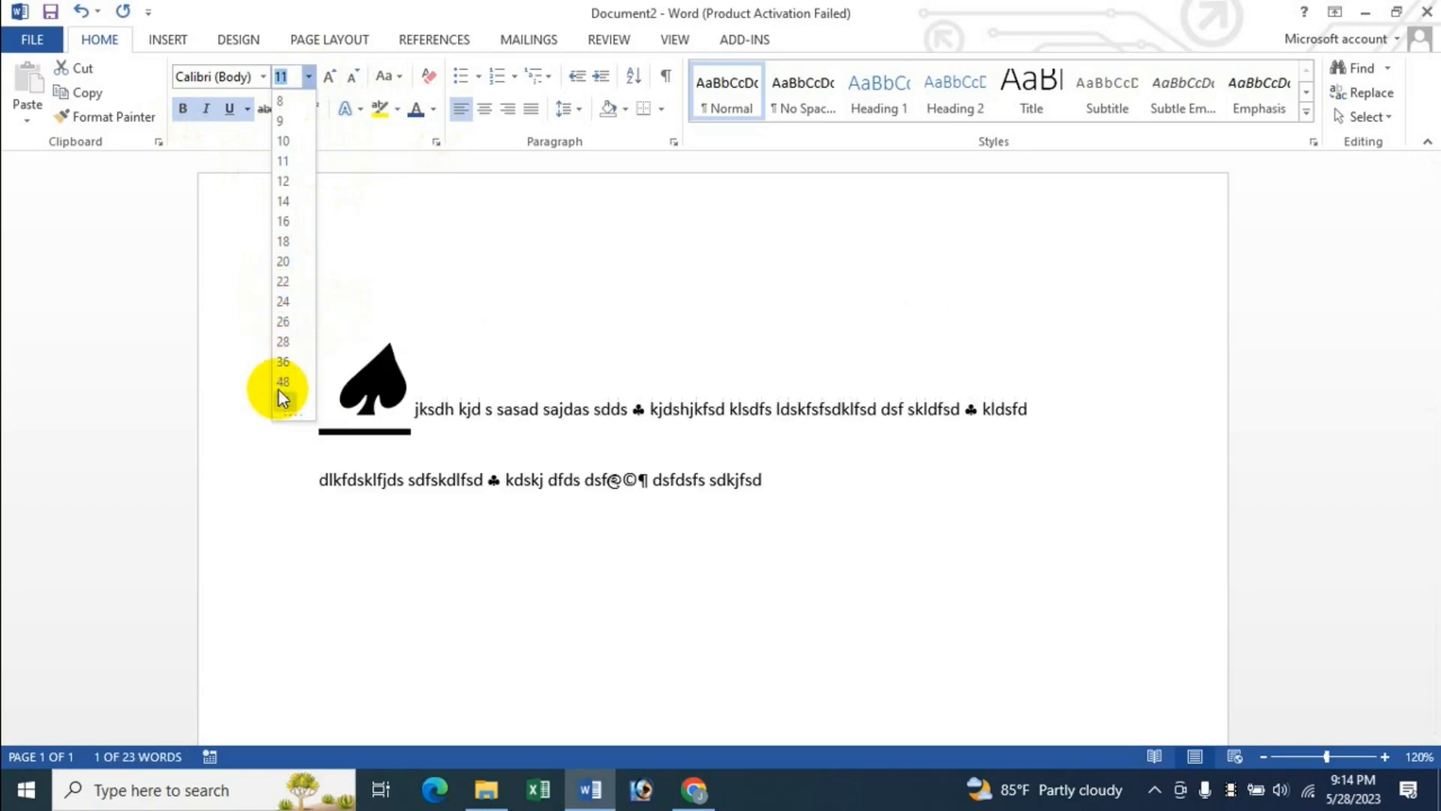
click(281, 366)
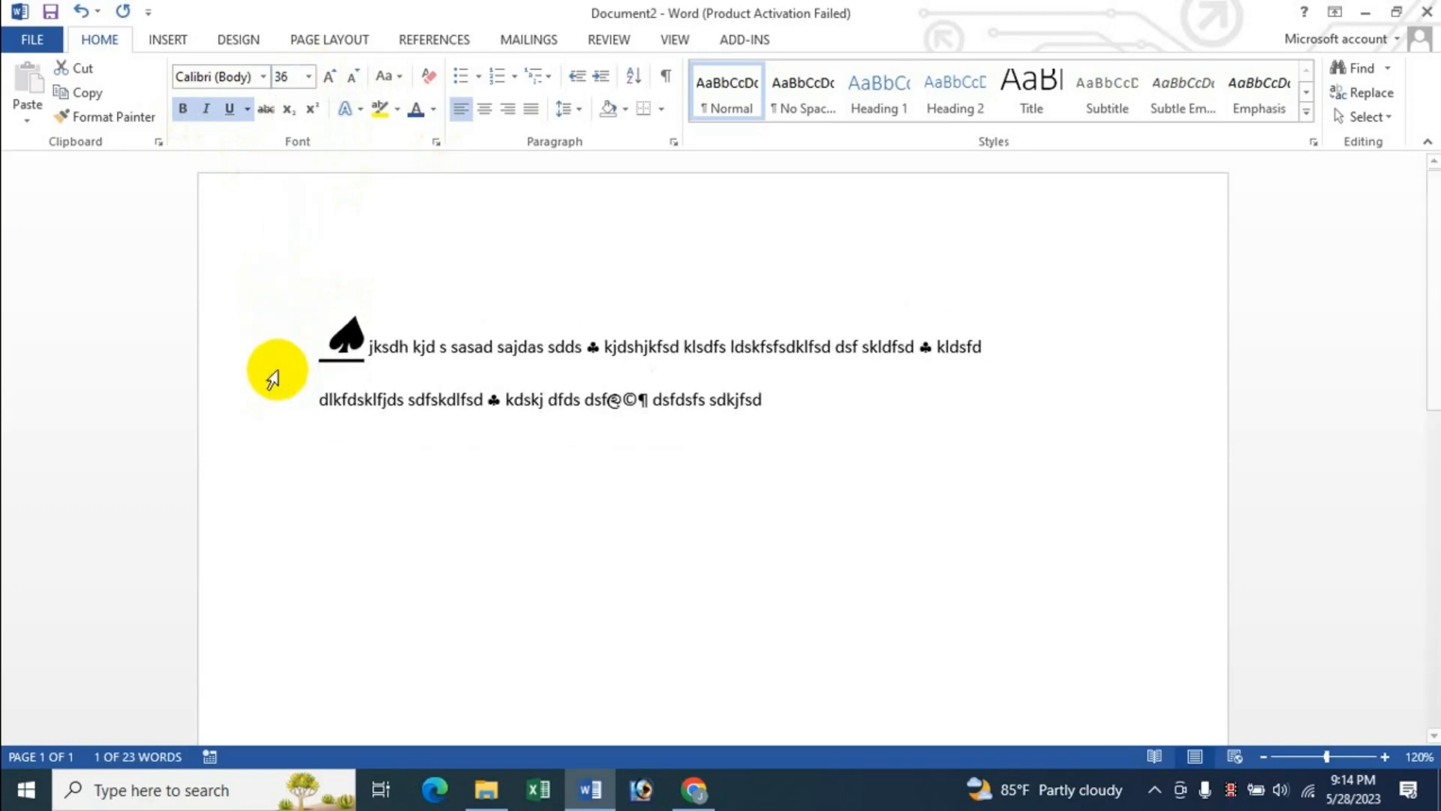
click(348, 83)
click(348, 82)
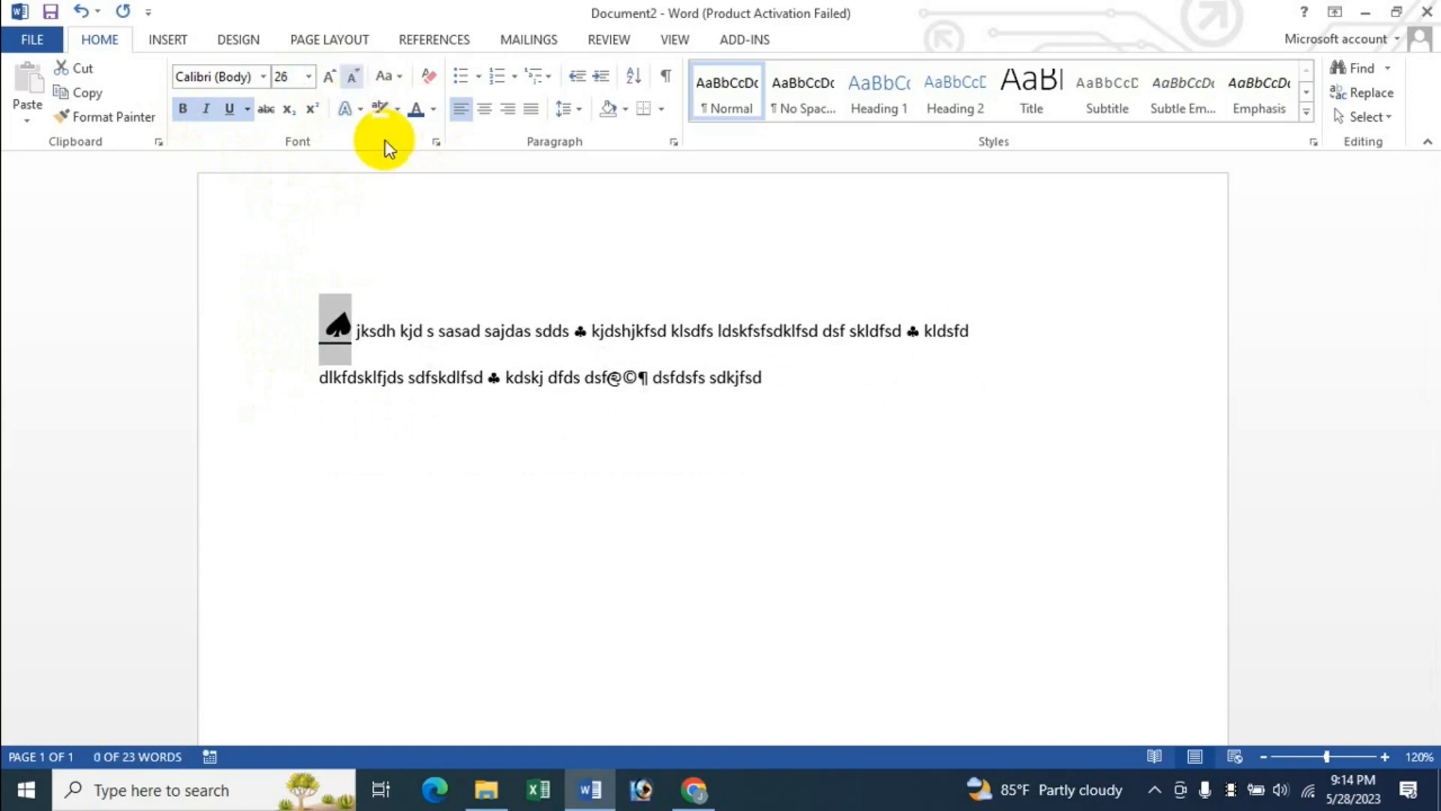
Give the spade symbol a dark blue font colour and a yellow highlight
click(416, 114)
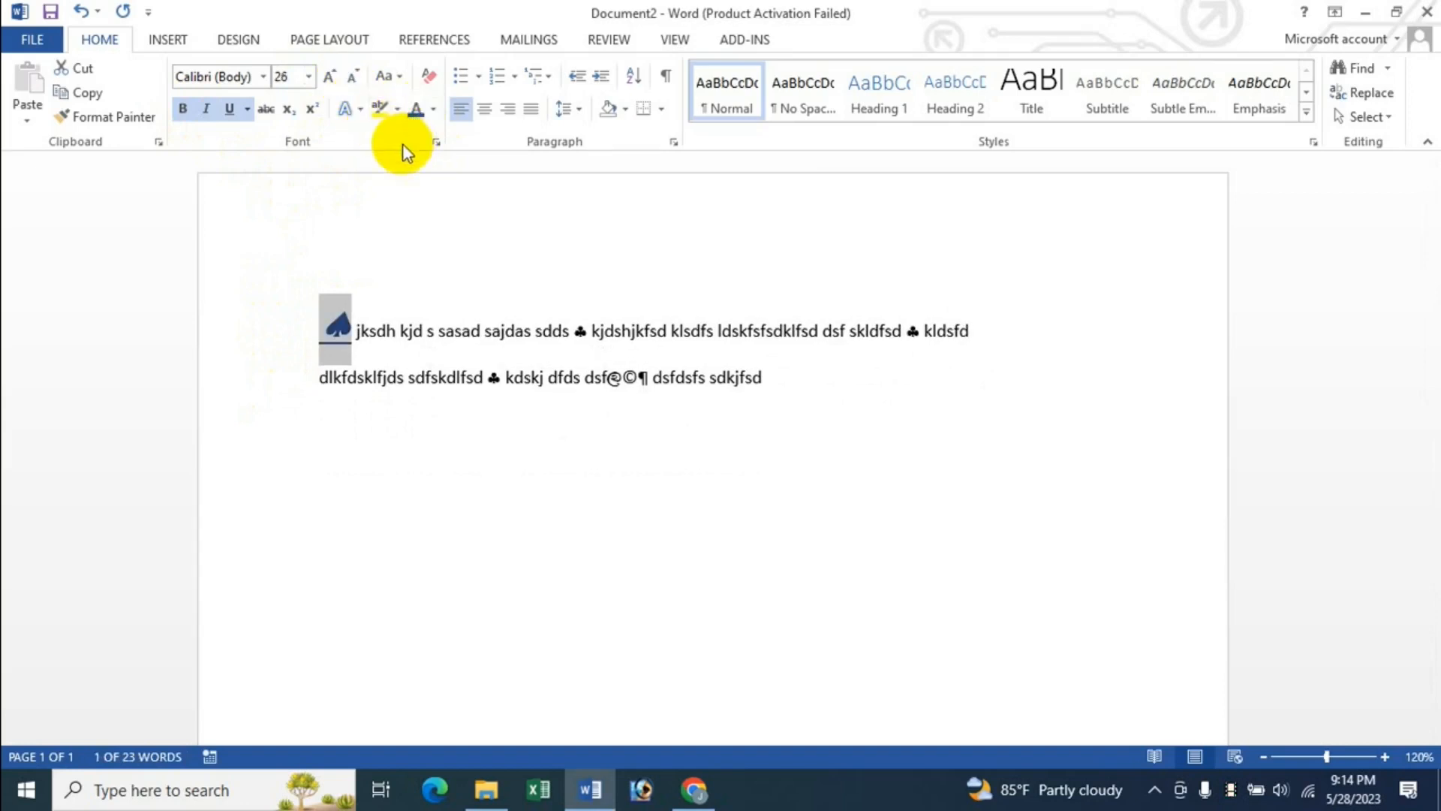
click(385, 118)
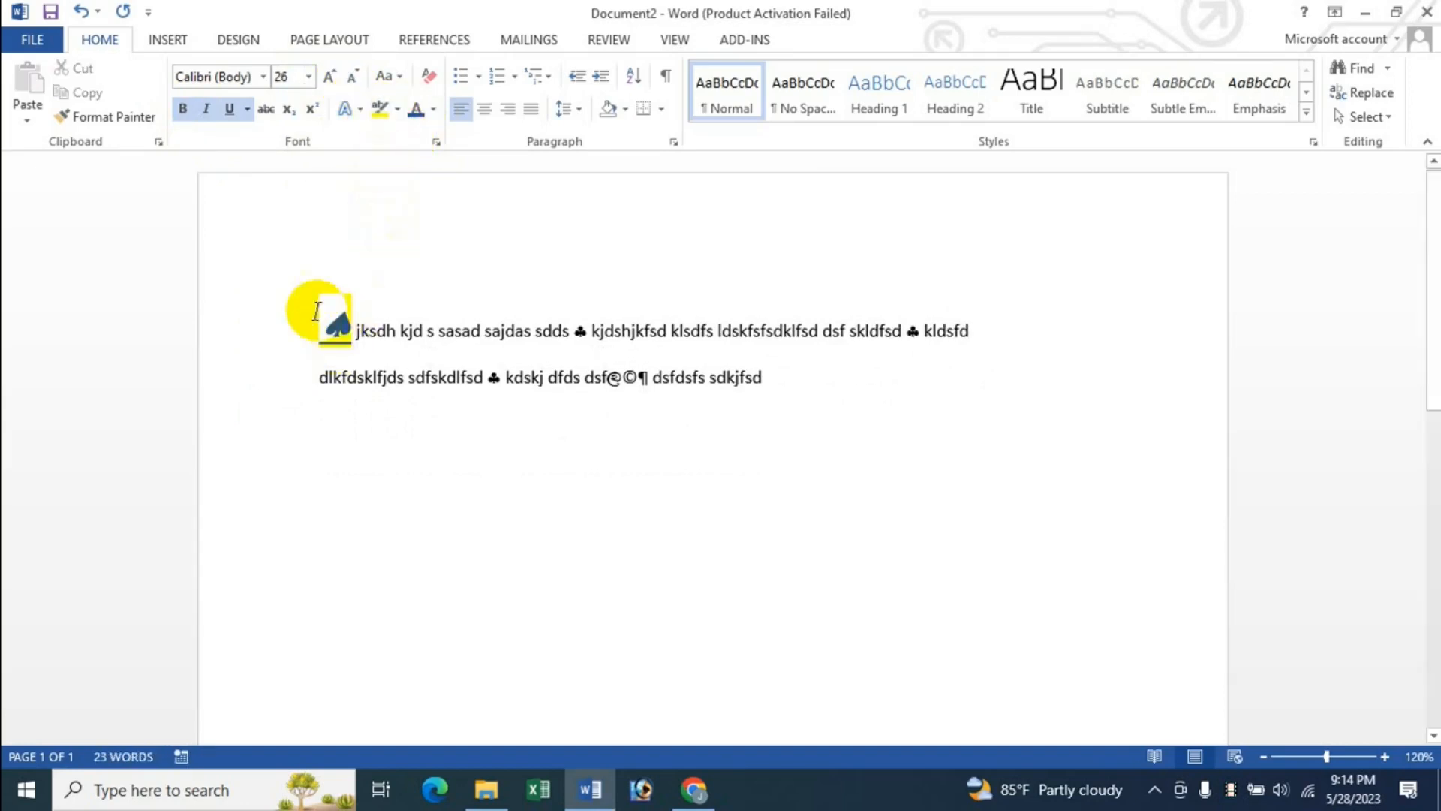
click(357, 339)
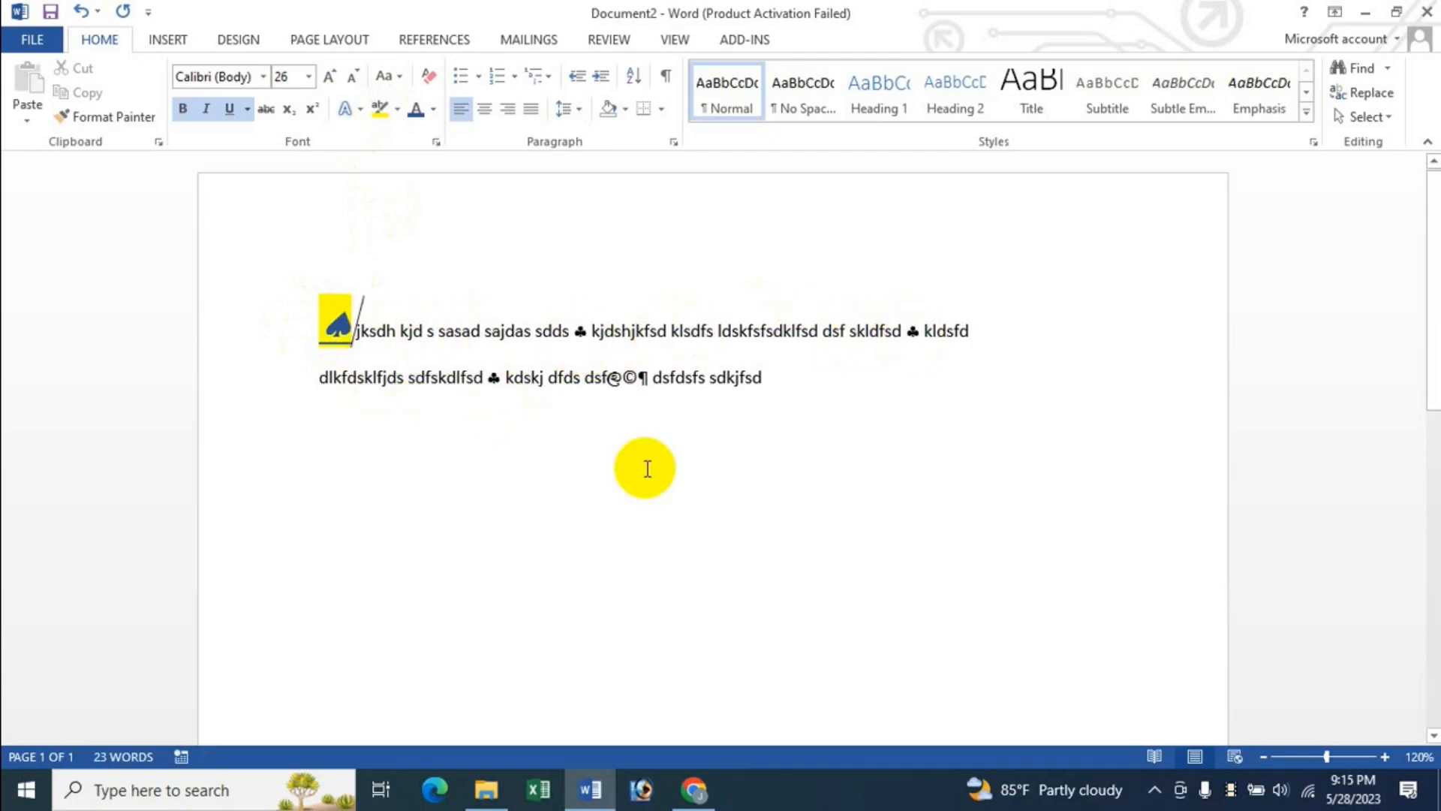
Make all the text after the spade symbol bold and set its font size to 24
drag(359, 333, 782, 390)
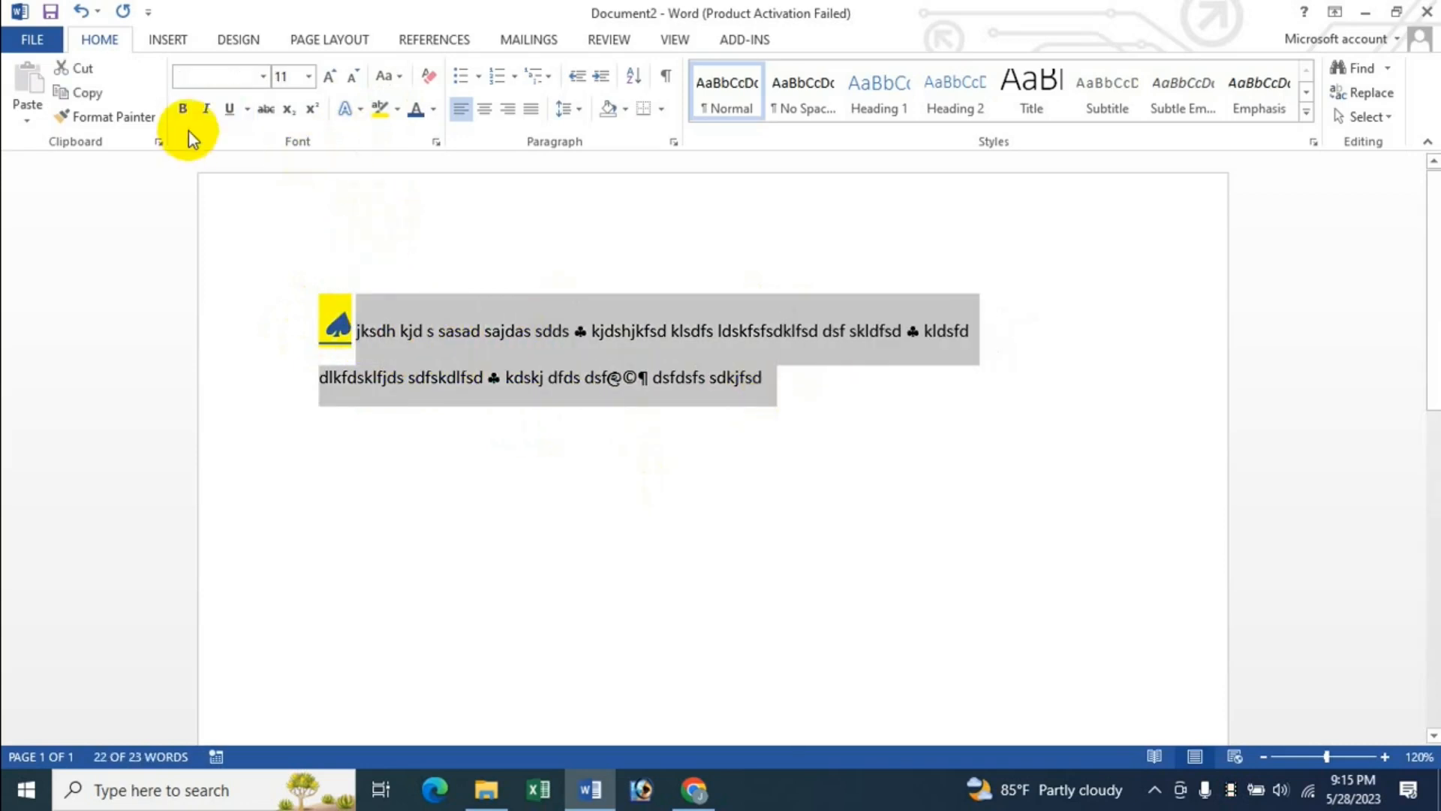
click(182, 108)
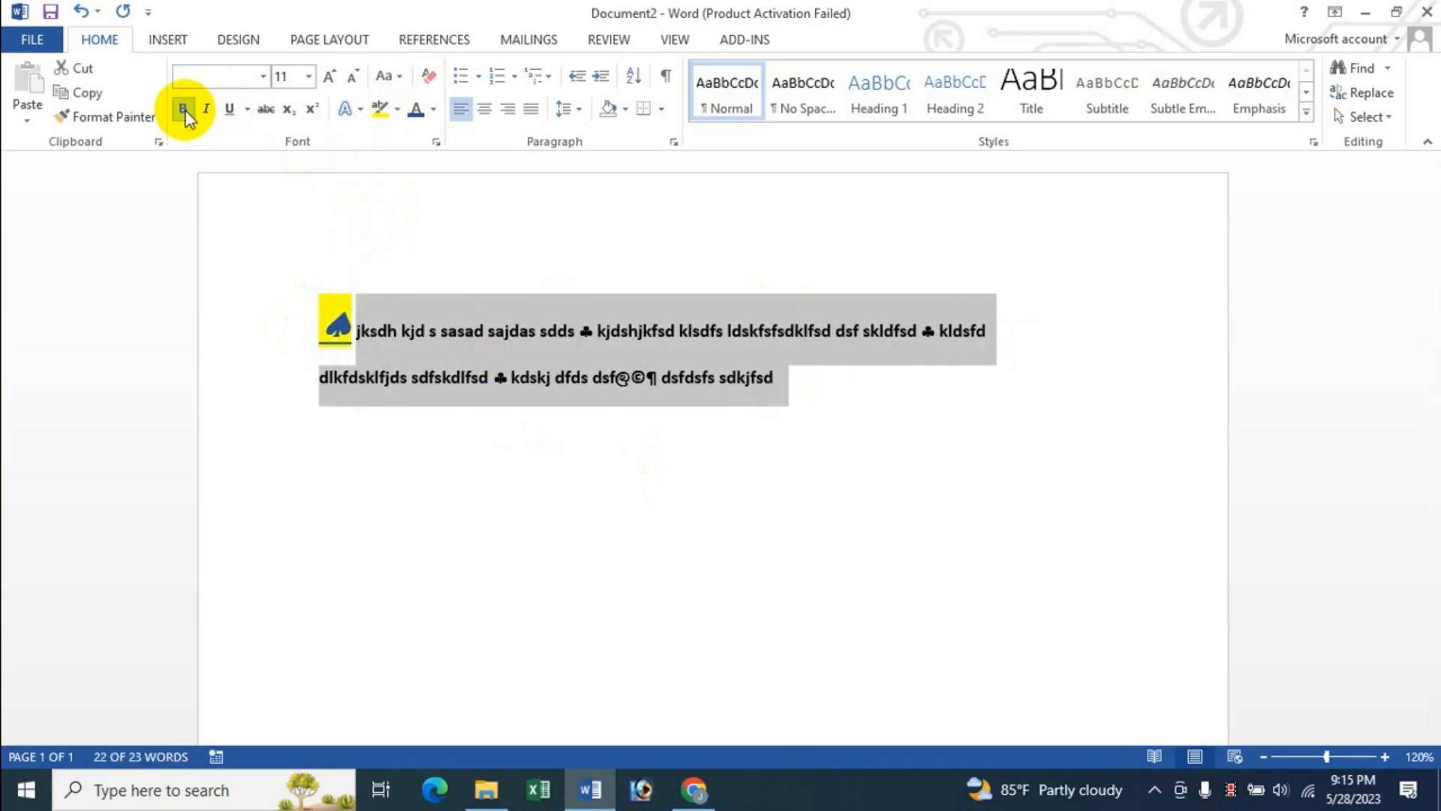
click(311, 81)
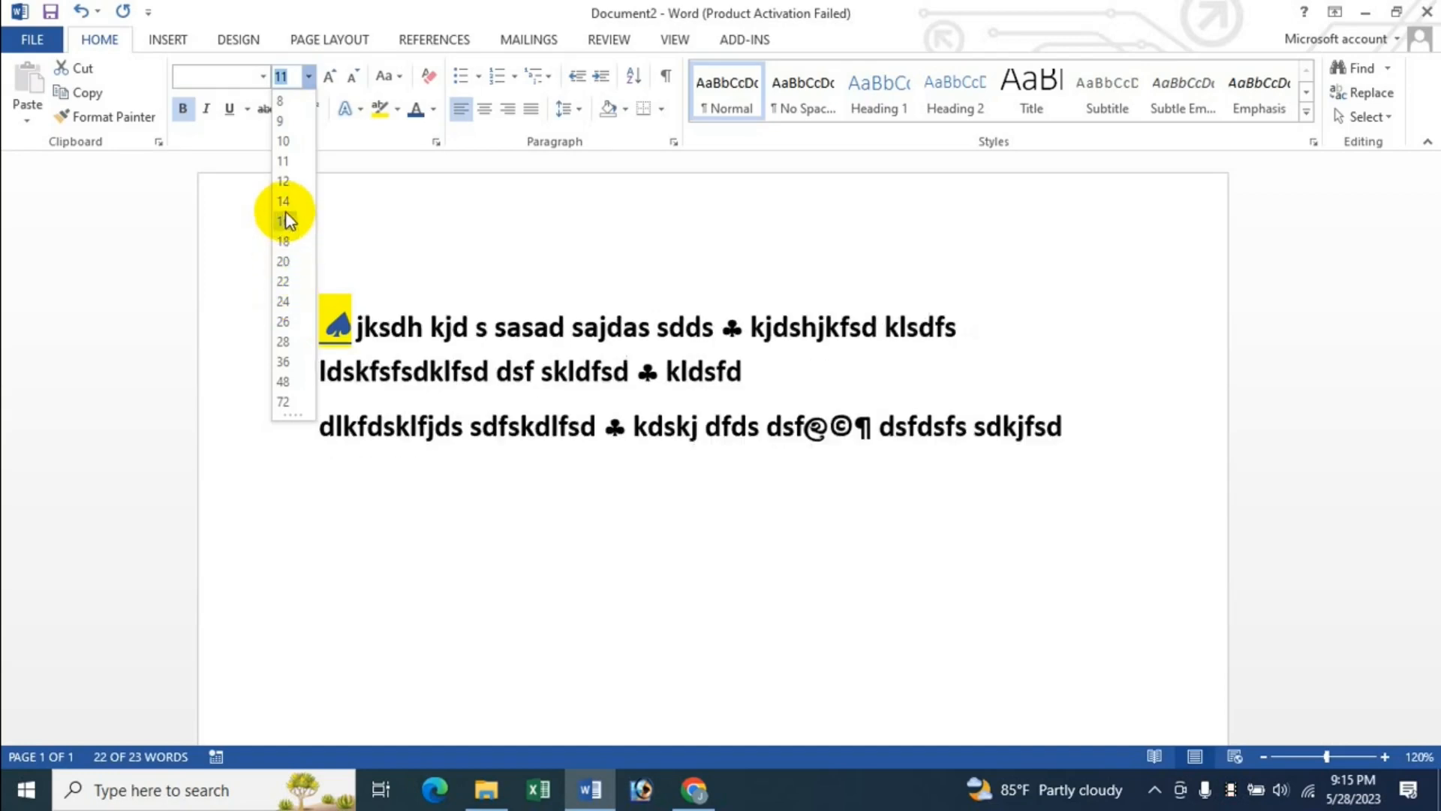
click(284, 303)
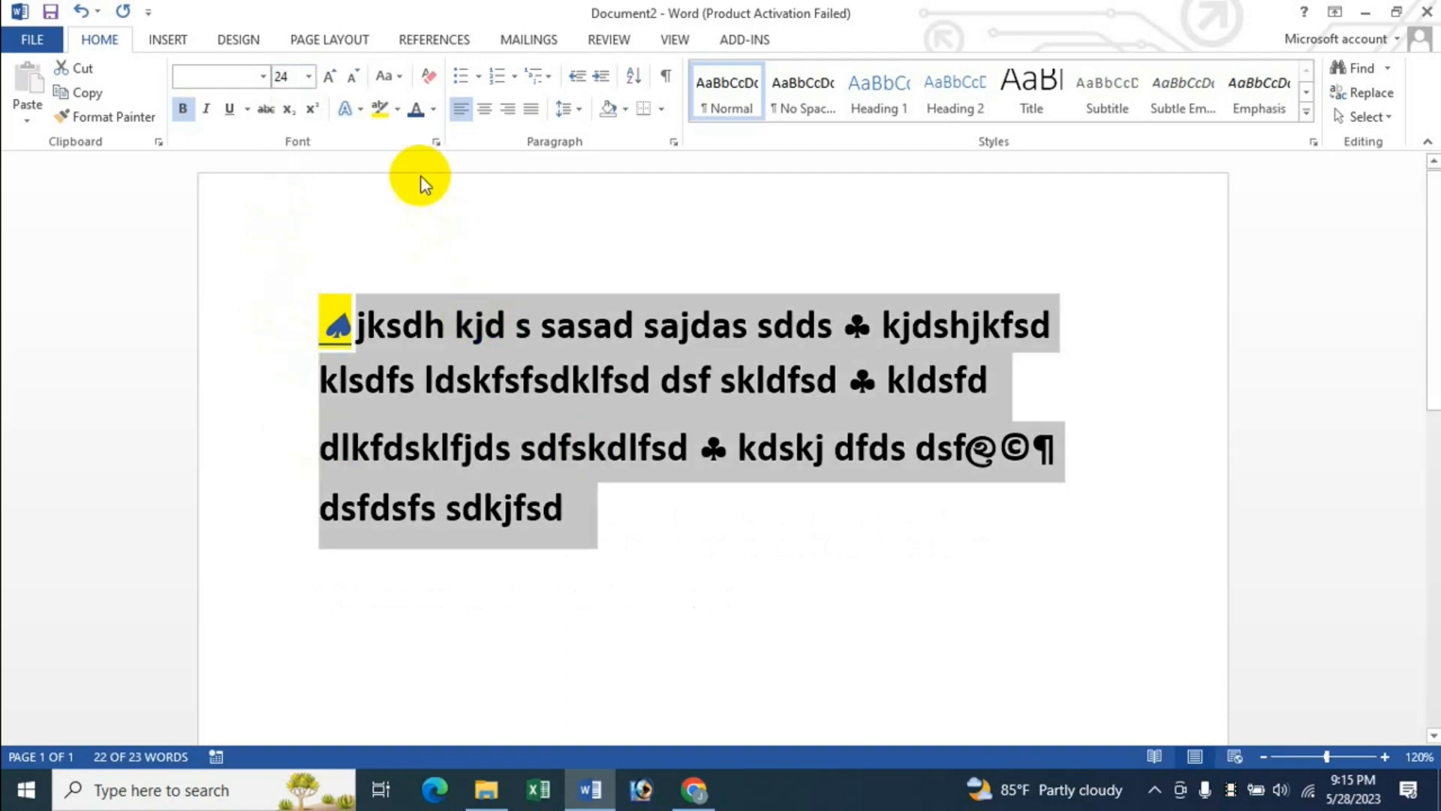
Highlight all the text after the spade symbol in yellow and set its font colour to red
click(381, 109)
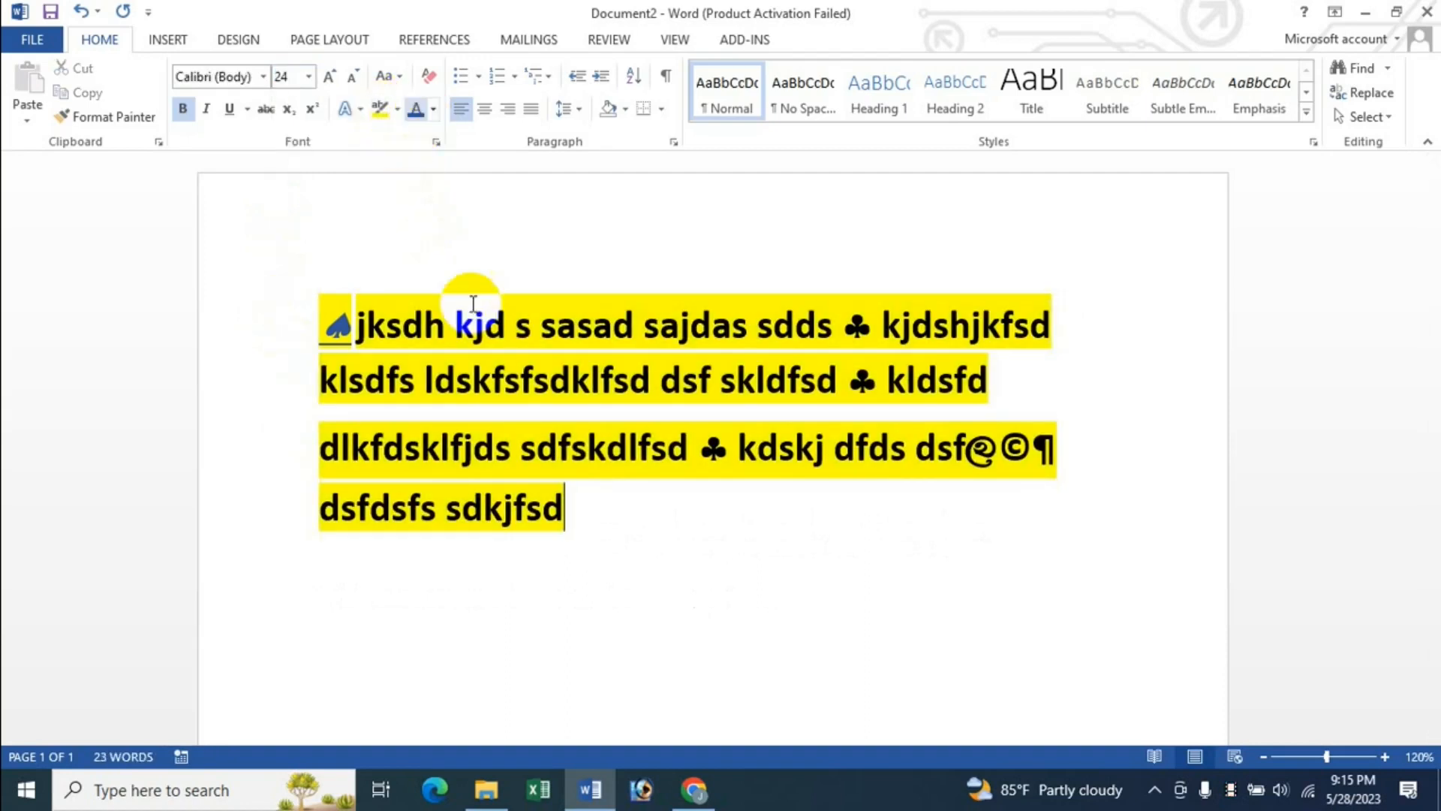
click(434, 328)
drag(358, 325, 556, 505)
click(433, 110)
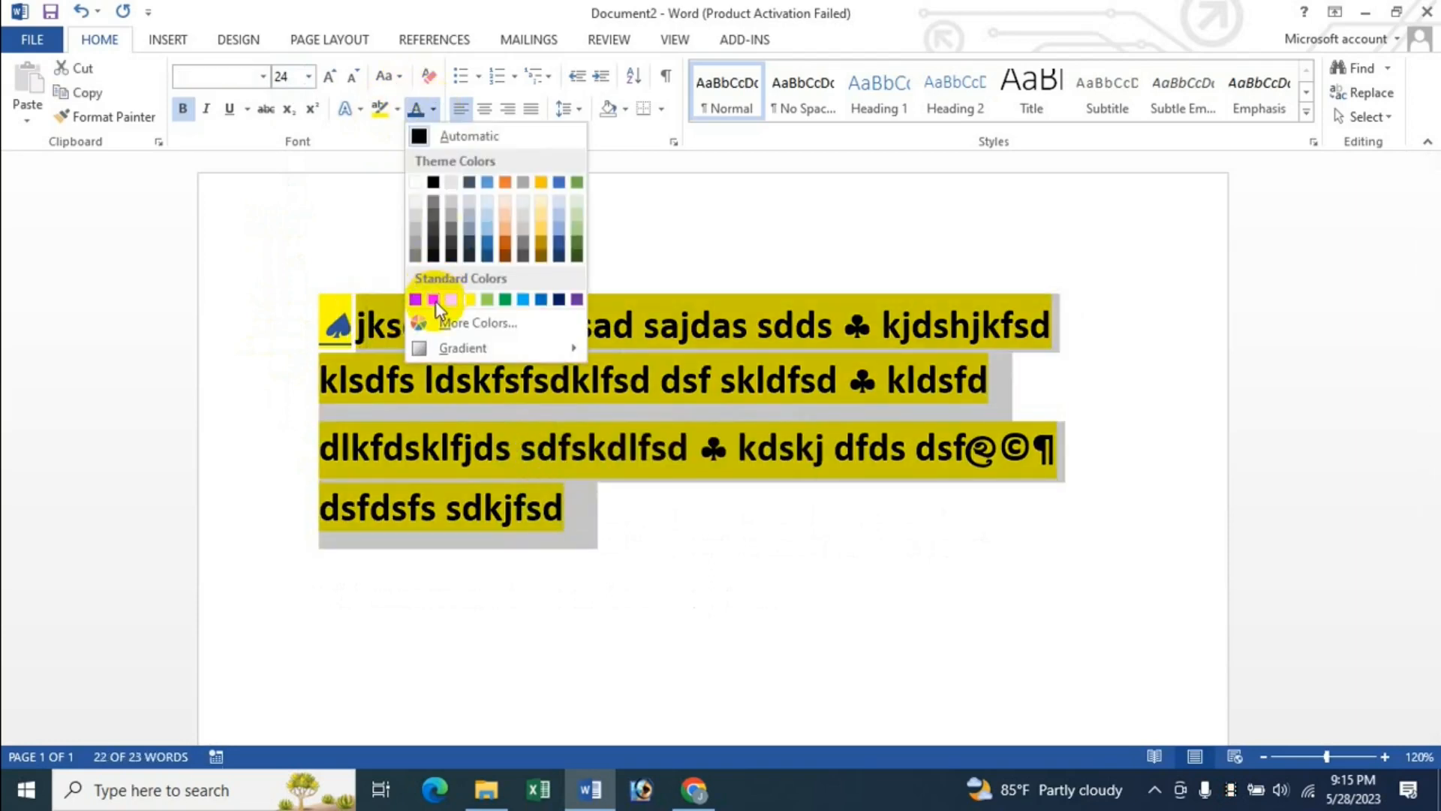
click(436, 303)
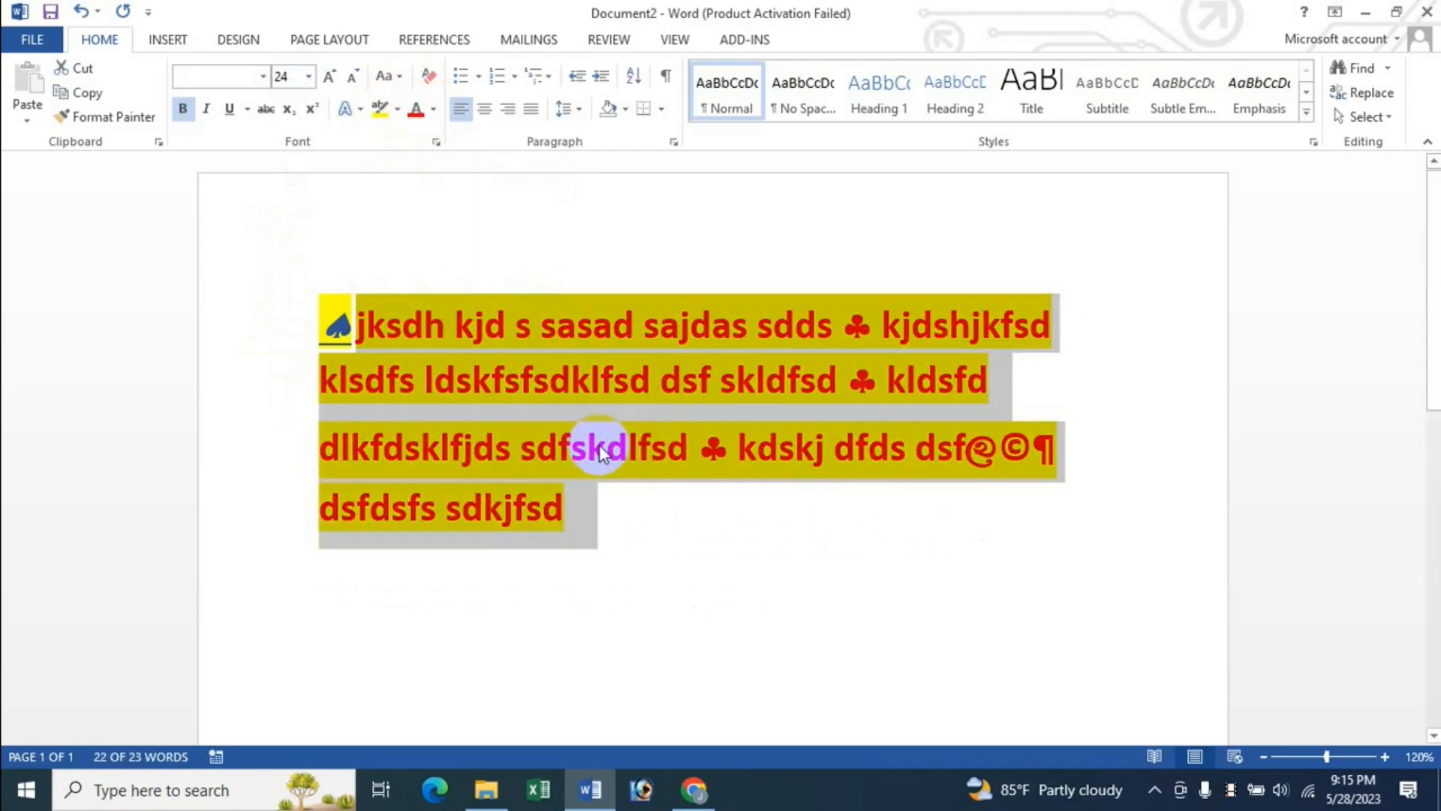
click(608, 383)
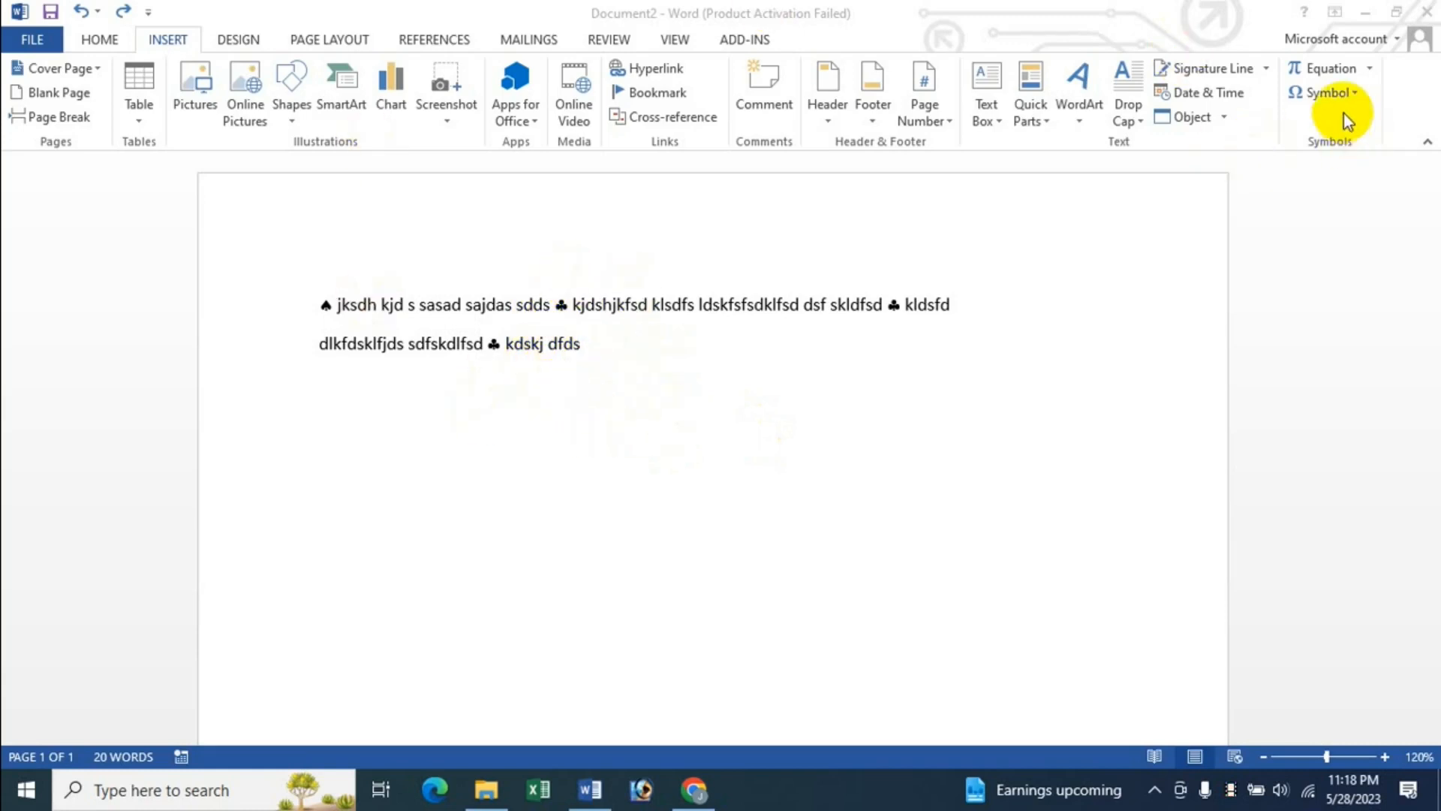
Remove the Ctrl+Q keyboard shortcut from the Symbol font's club character (code 167), without inserting the character
click(1357, 93)
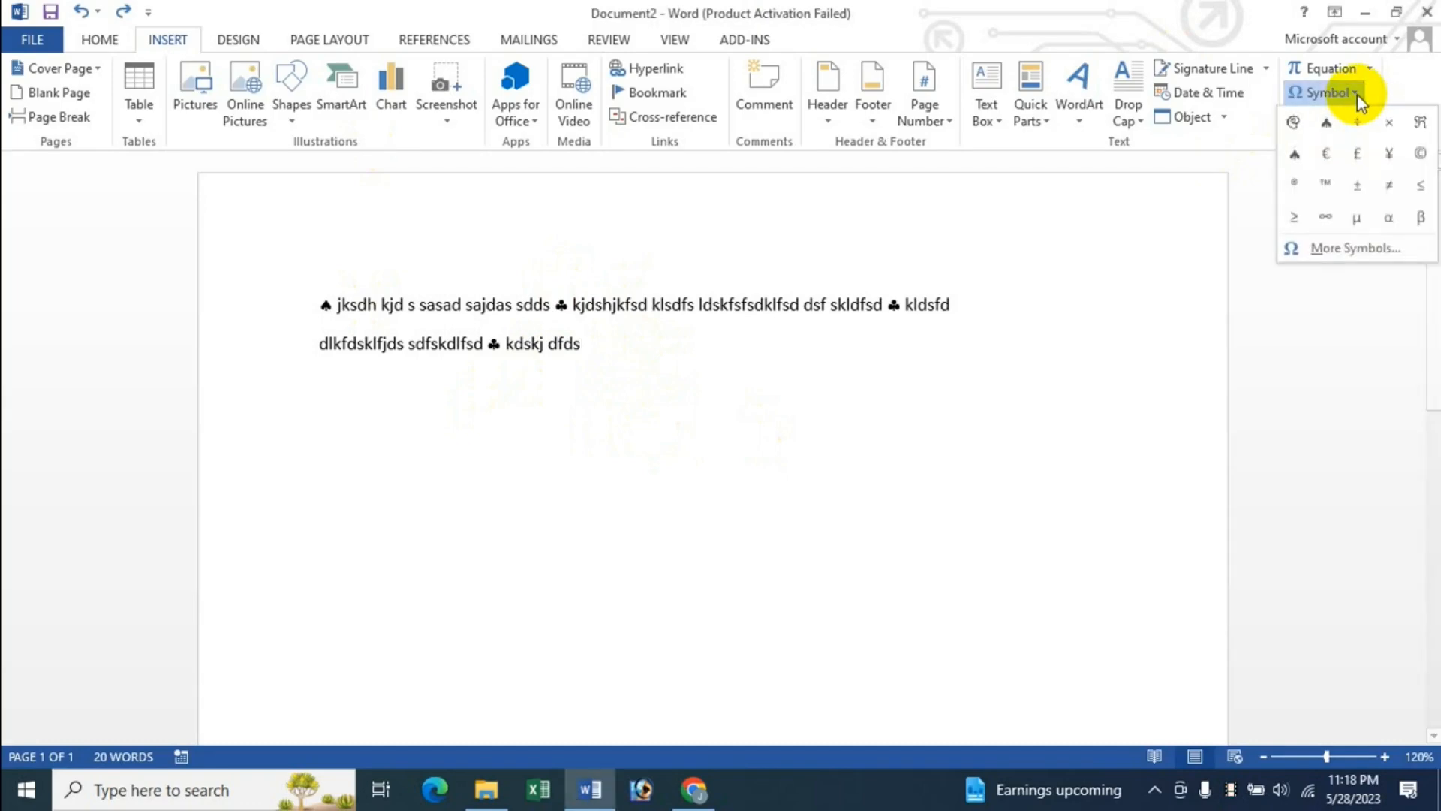
click(1337, 251)
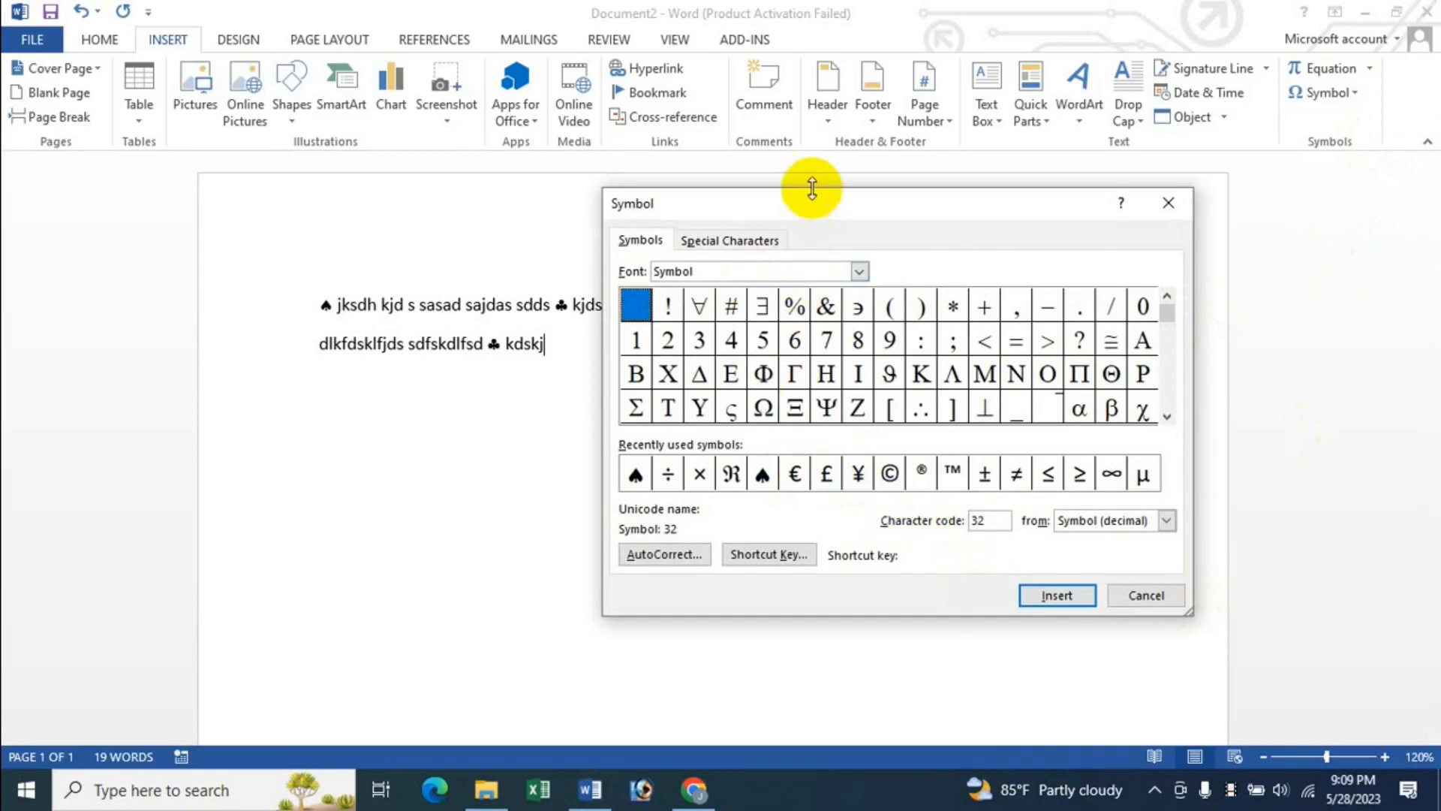
drag(870, 218, 1015, 275)
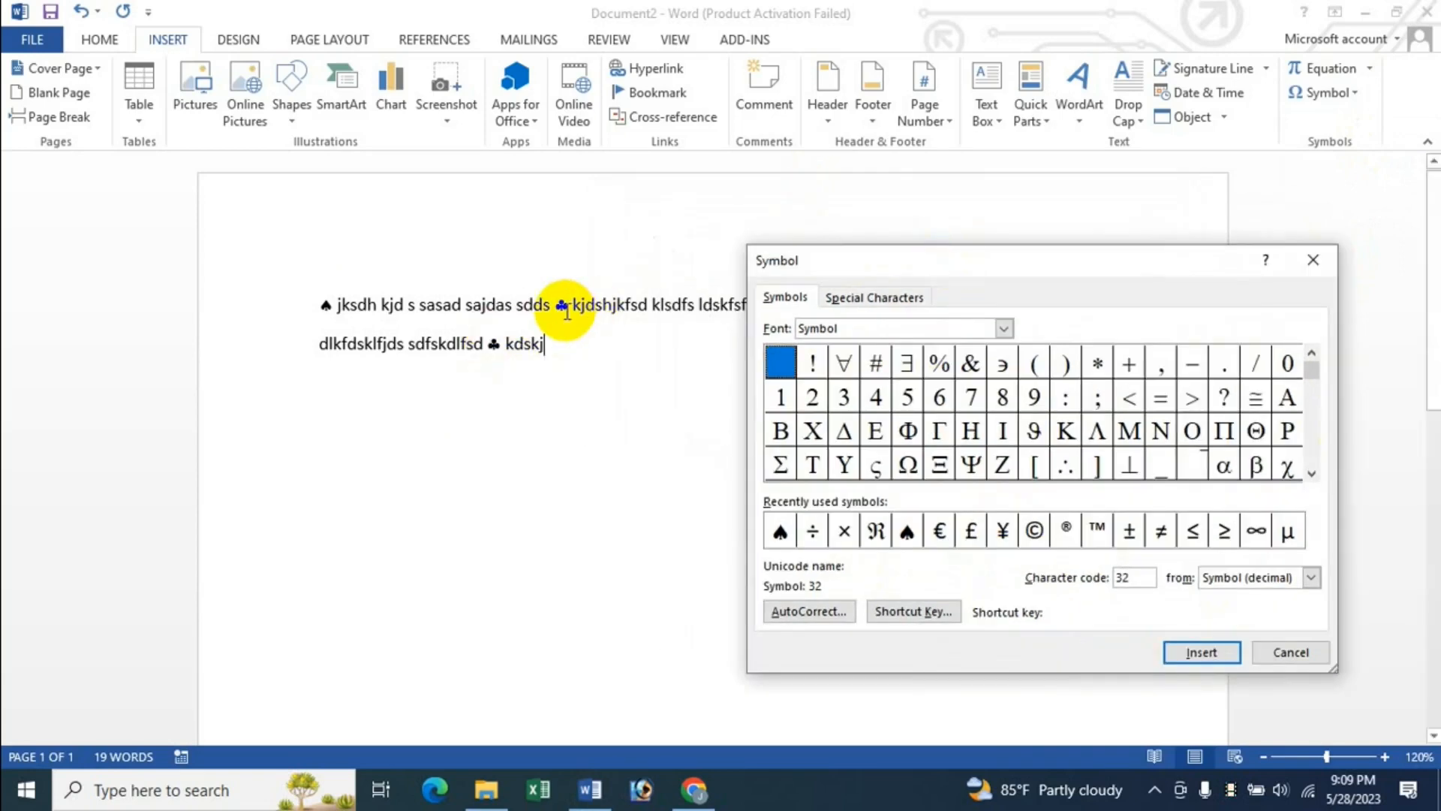
click(1312, 472)
click(1312, 472)
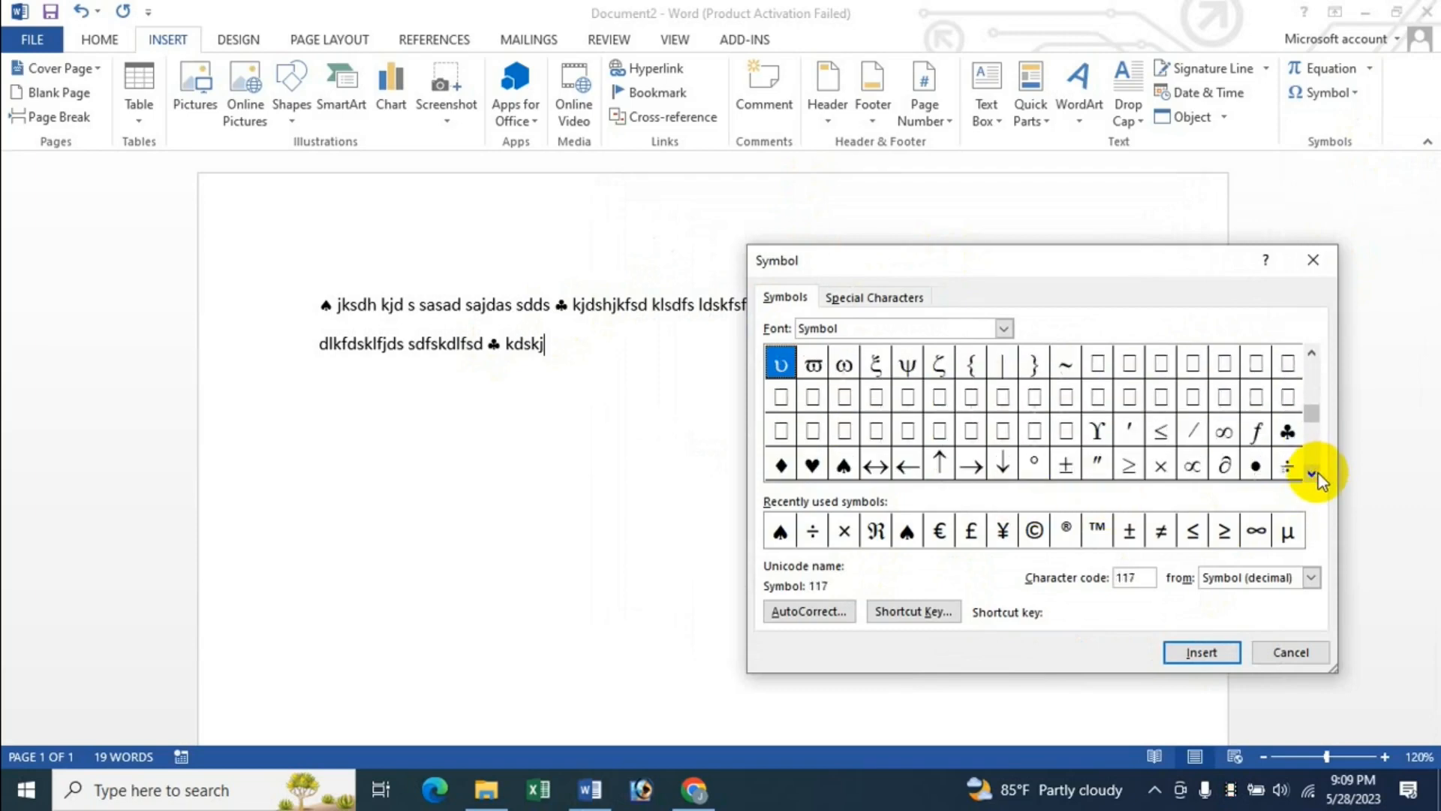
click(1287, 430)
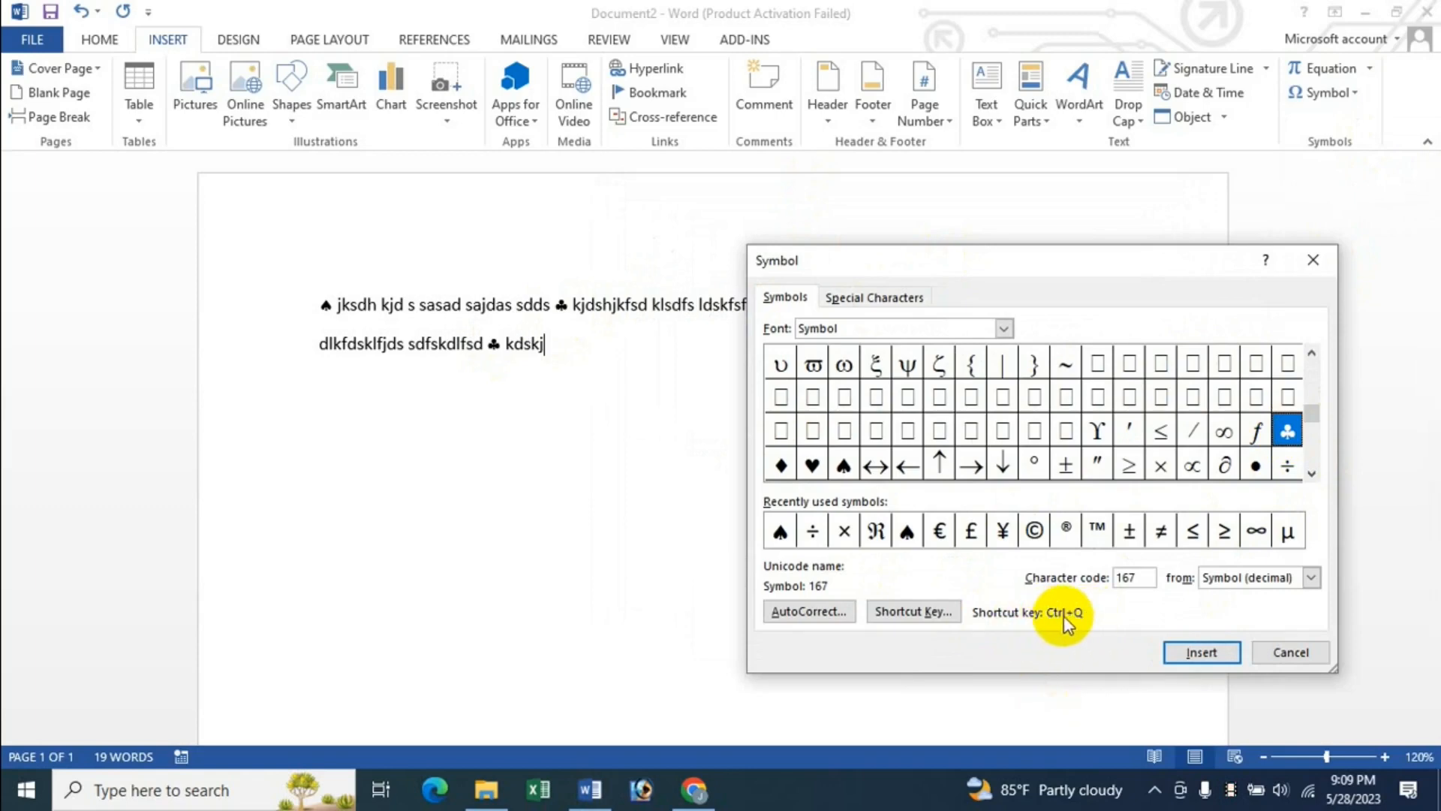
click(914, 612)
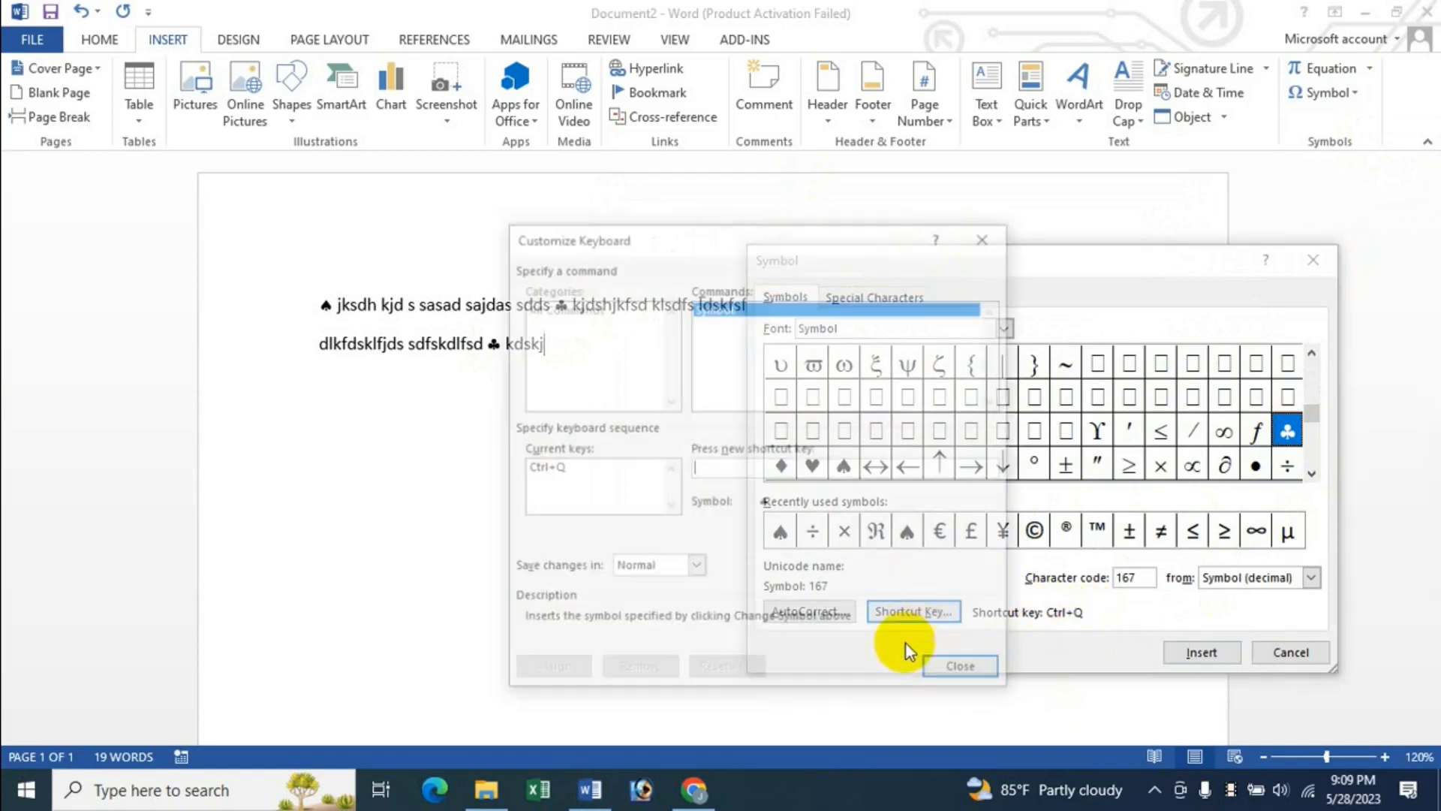
click(553, 469)
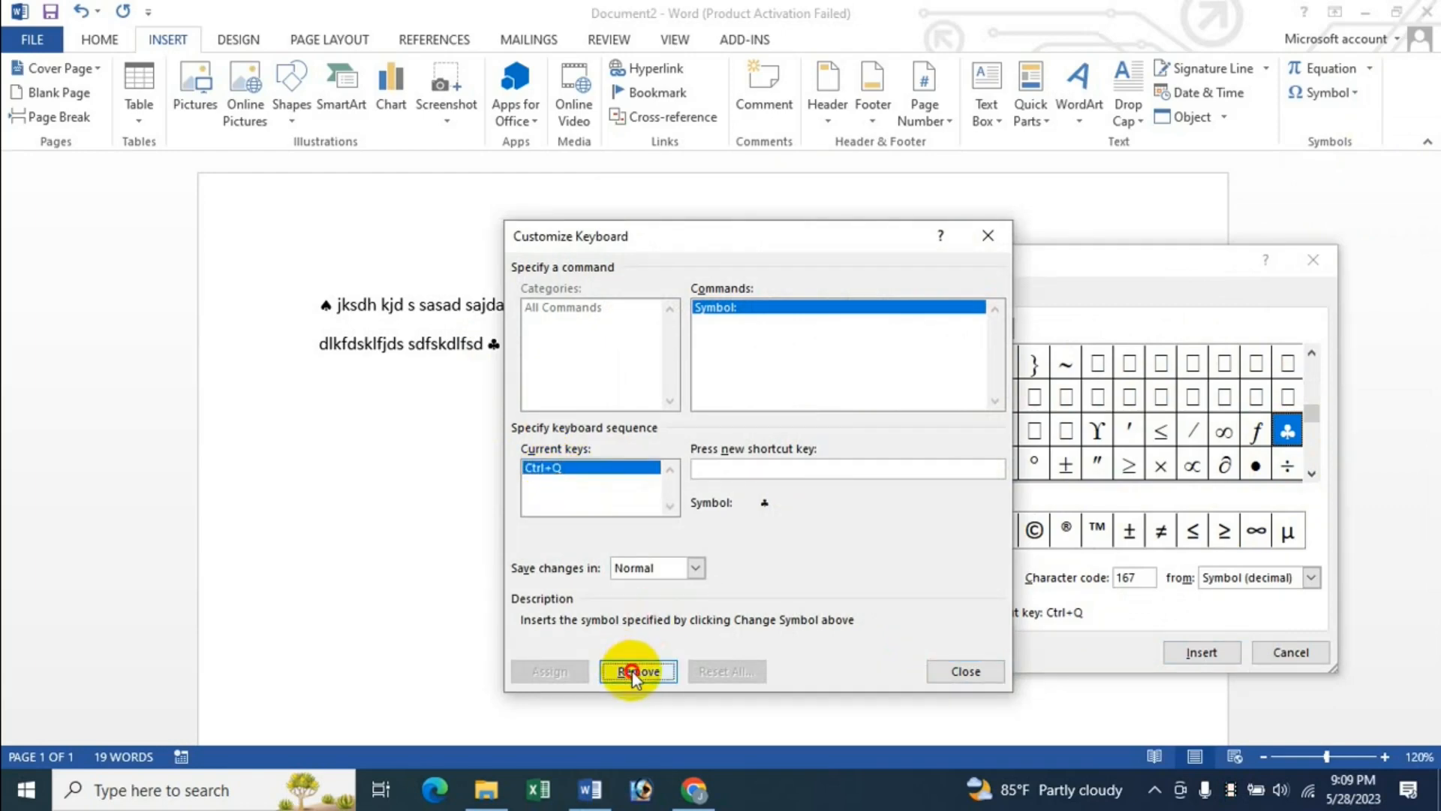
click(634, 671)
click(967, 671)
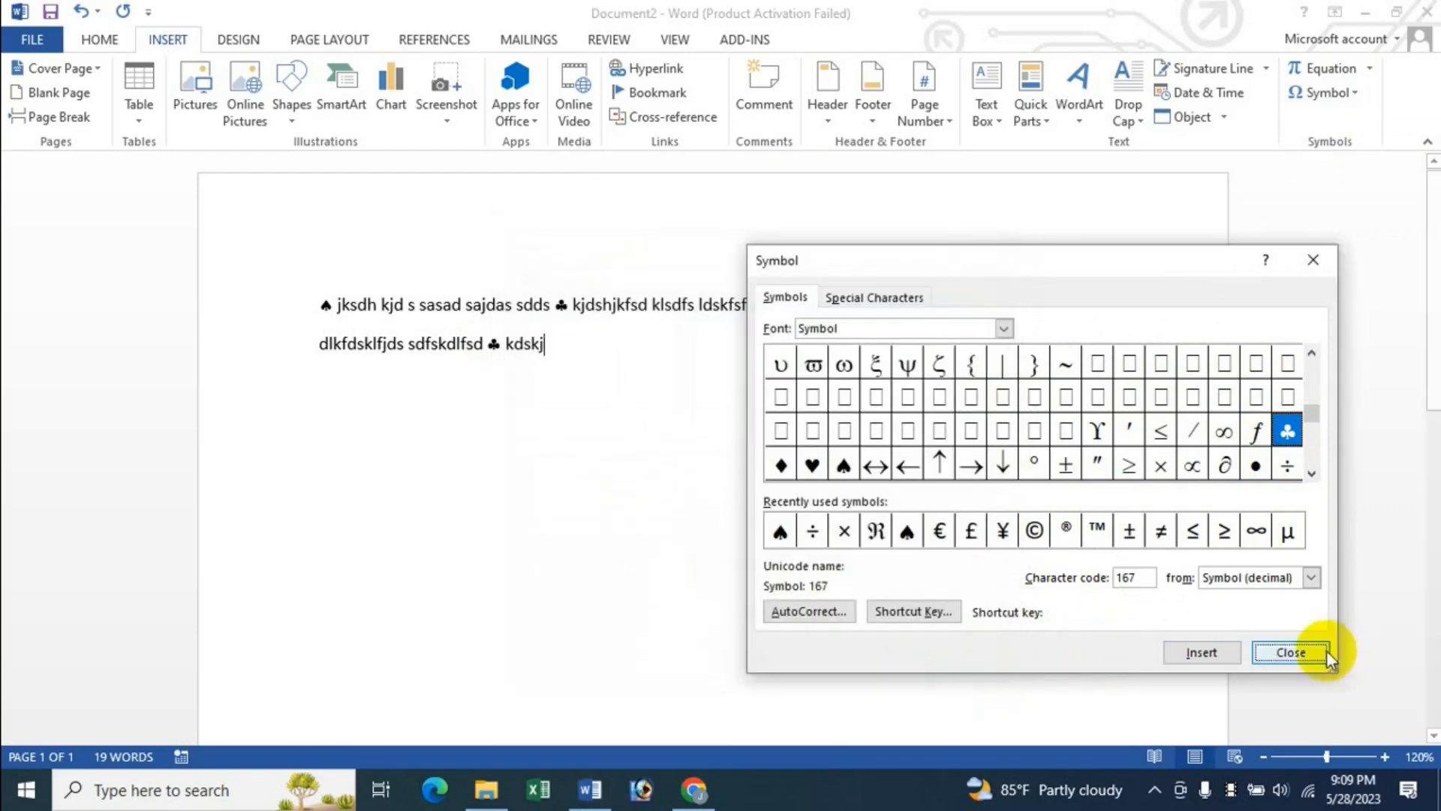
click(1292, 652)
Write "dfds dsf" after "kdskj" and insert the SutonnySushreeMJ character with Unicode hex code 0040 after it
text(dfds)
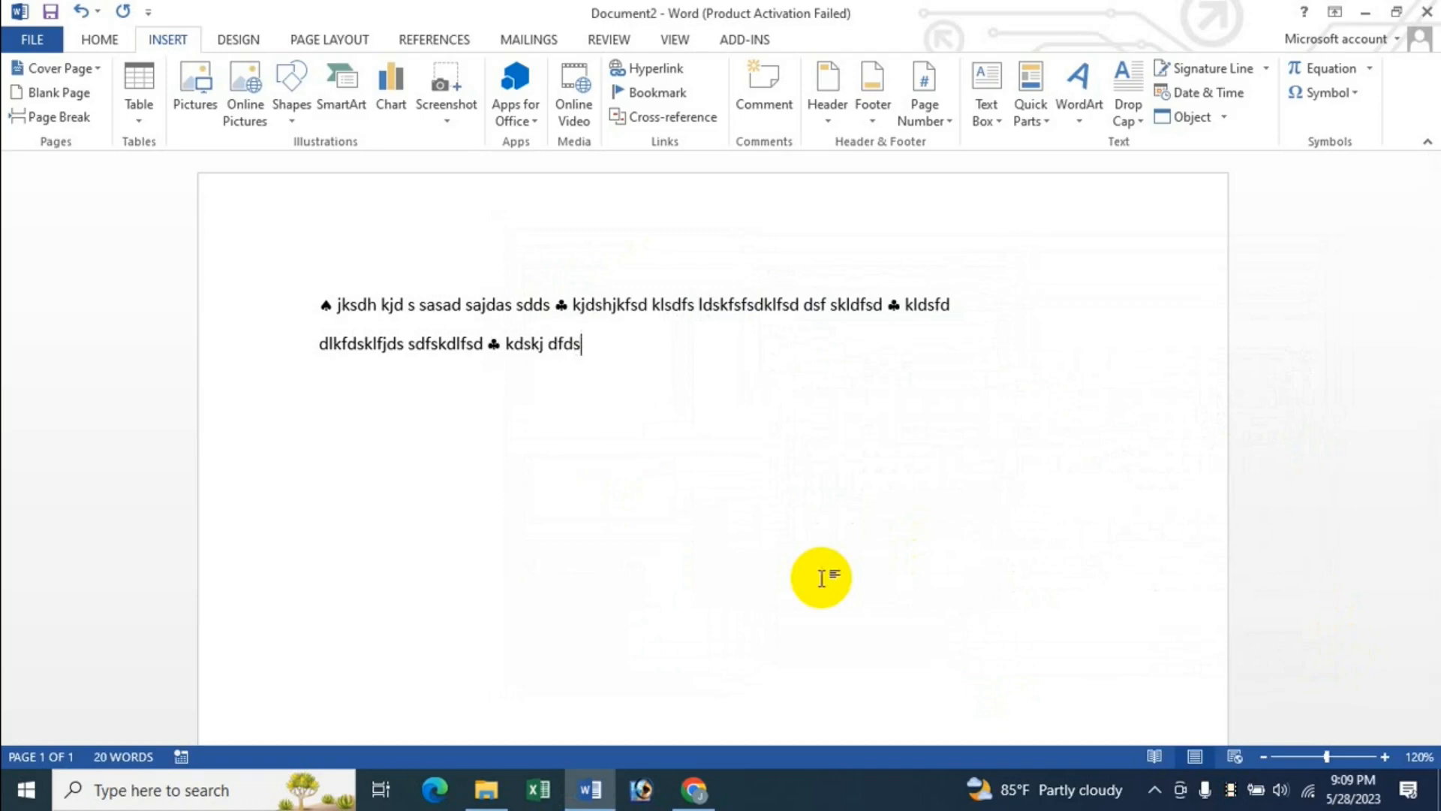
text( dsf)
click(1347, 92)
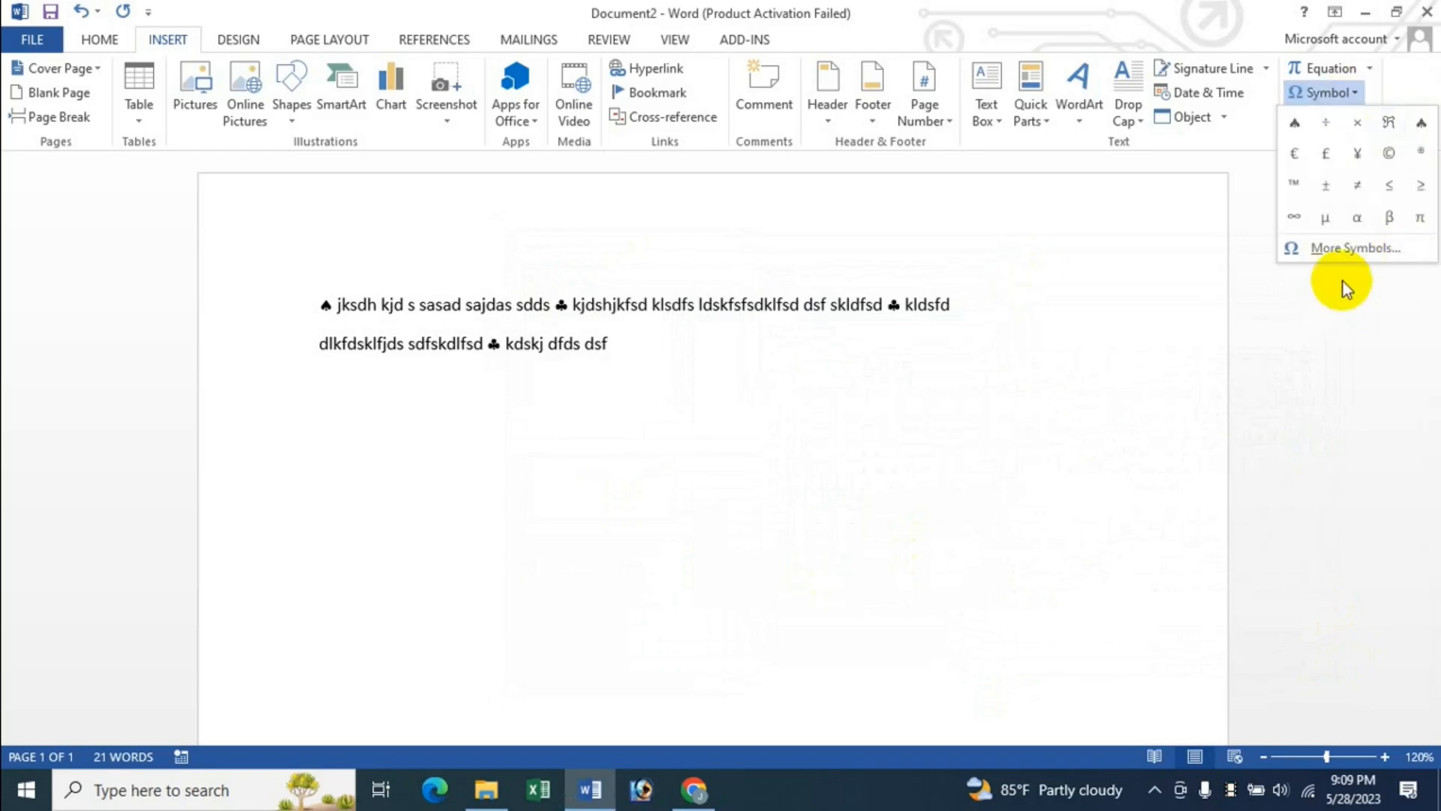
click(1350, 249)
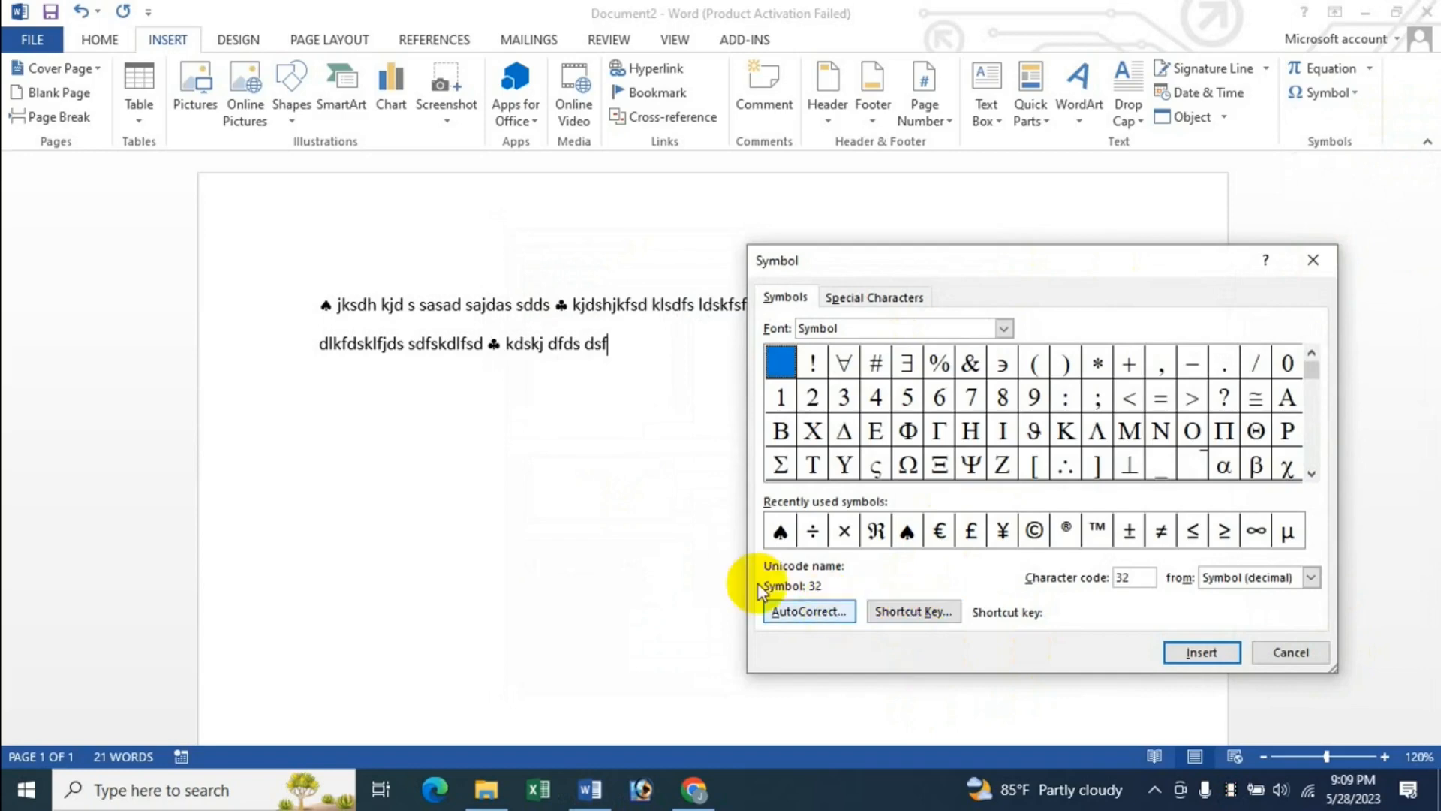
click(1004, 328)
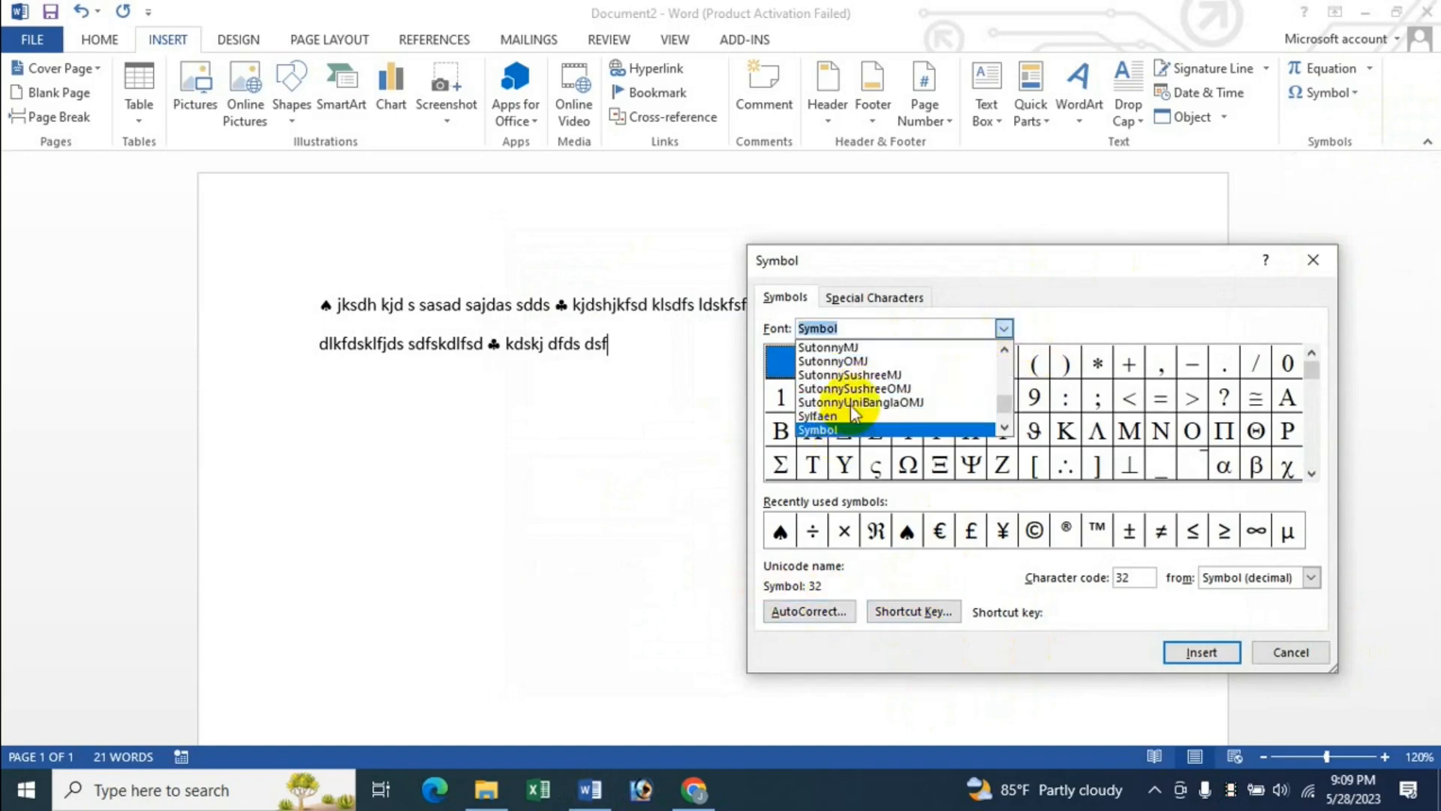
click(850, 374)
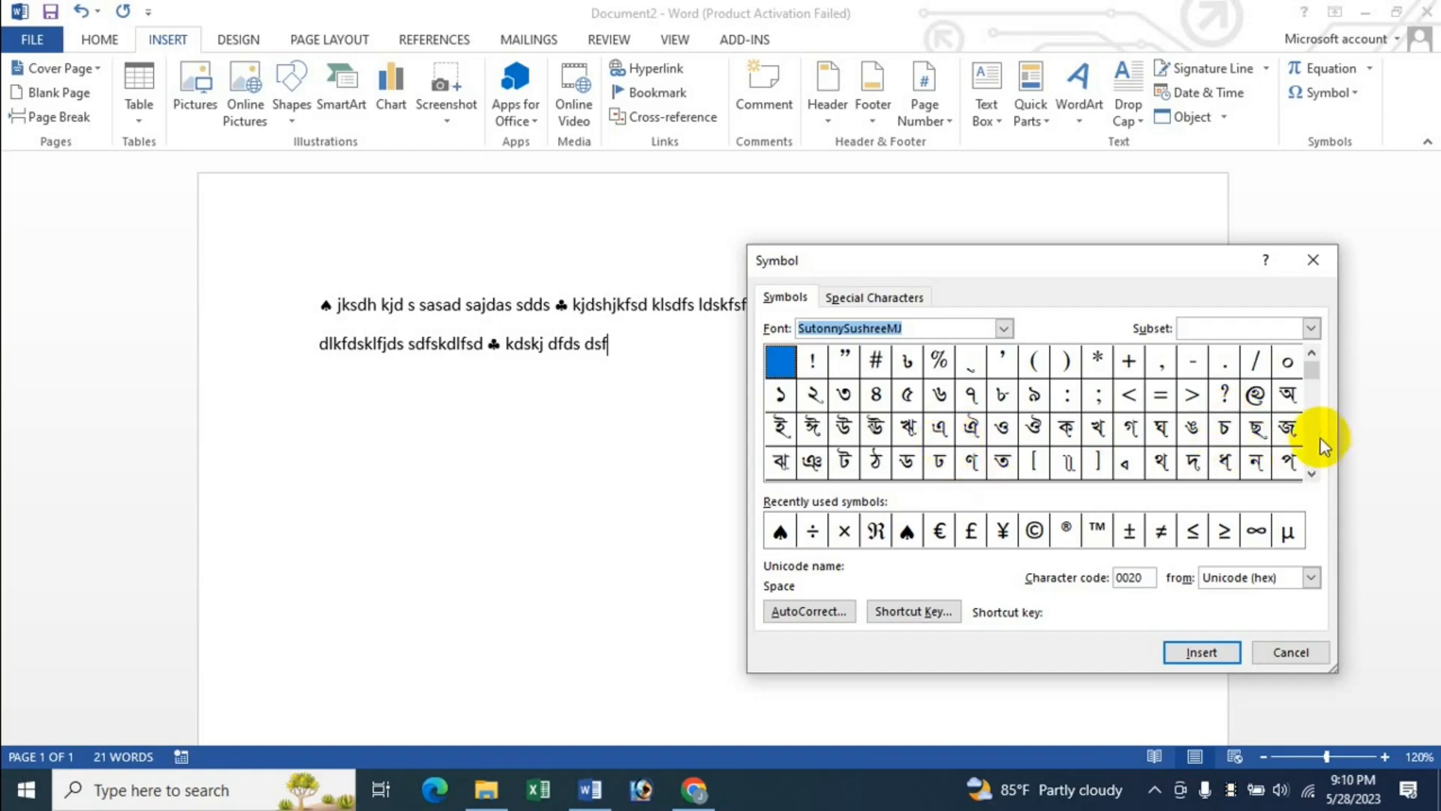
click(1257, 396)
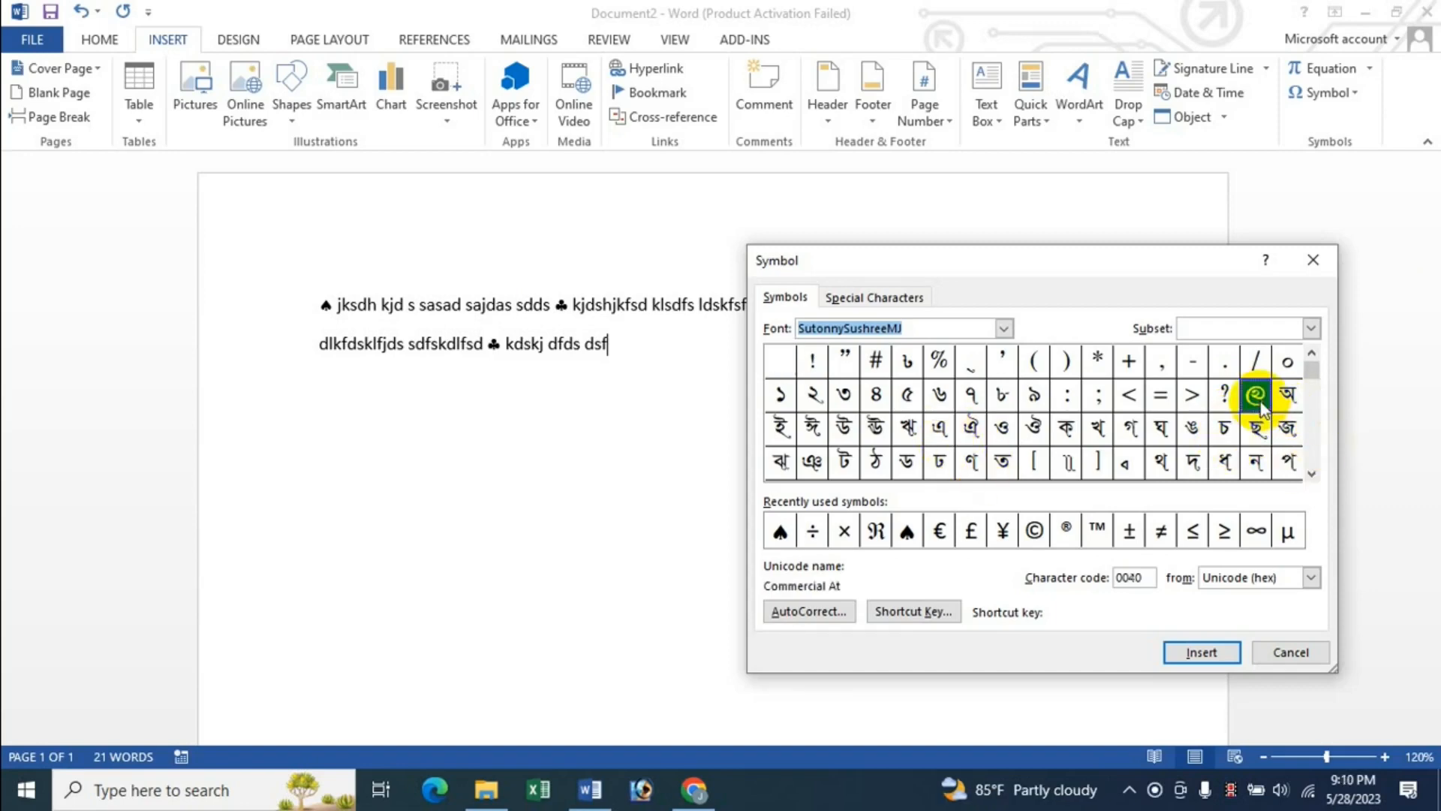
click(1201, 651)
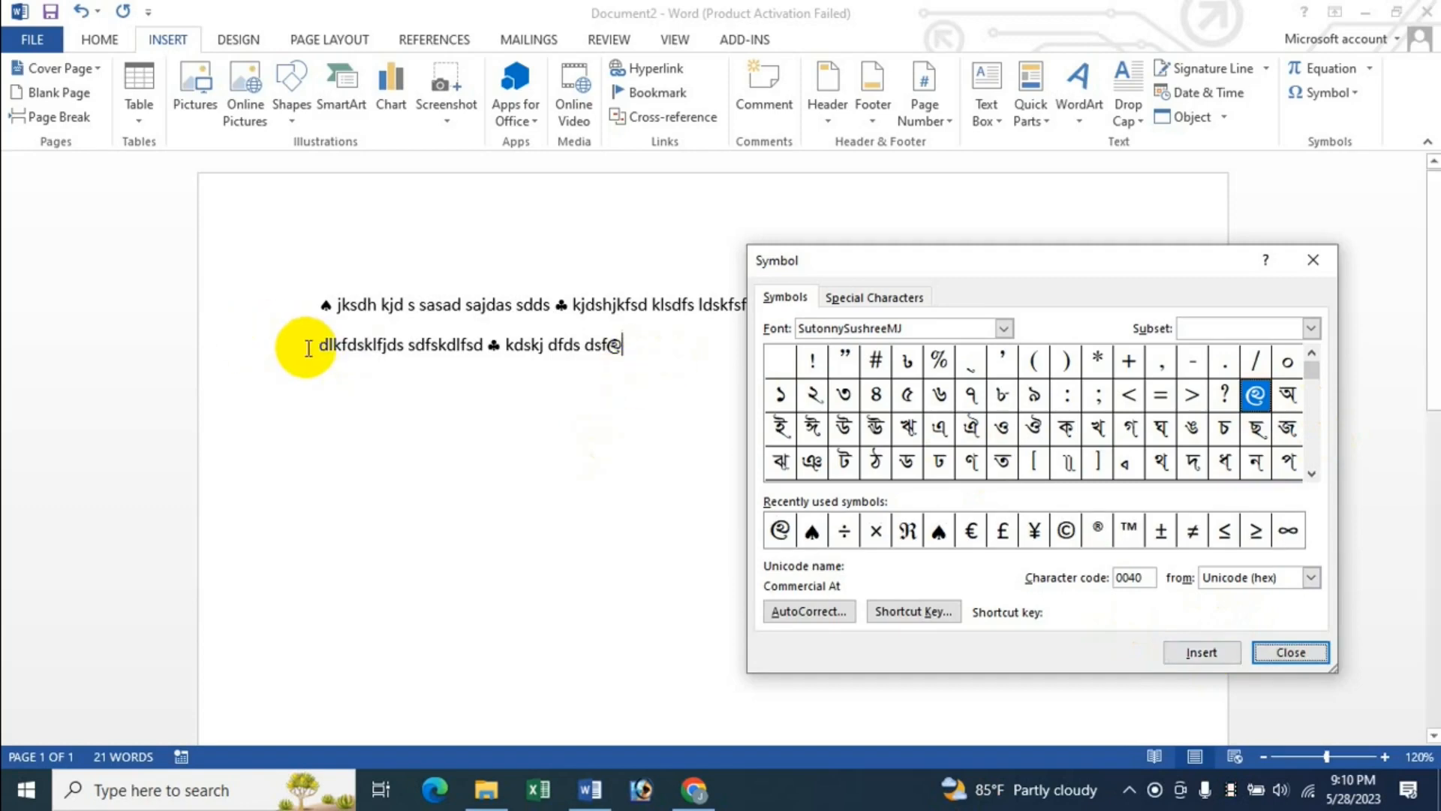
Insert the Copyright special character directly after the Bengali symbol at the end of the second line
click(889, 300)
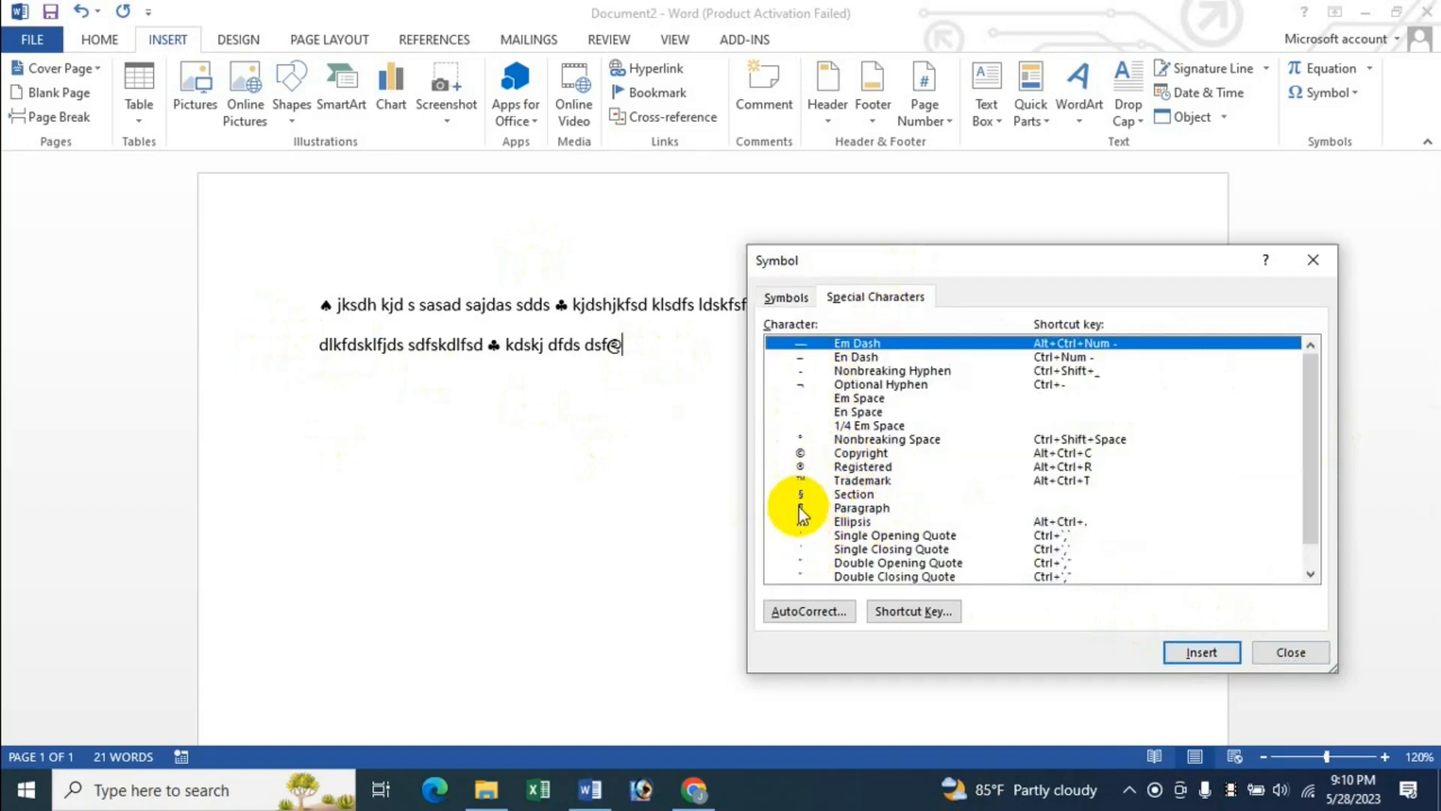
click(800, 454)
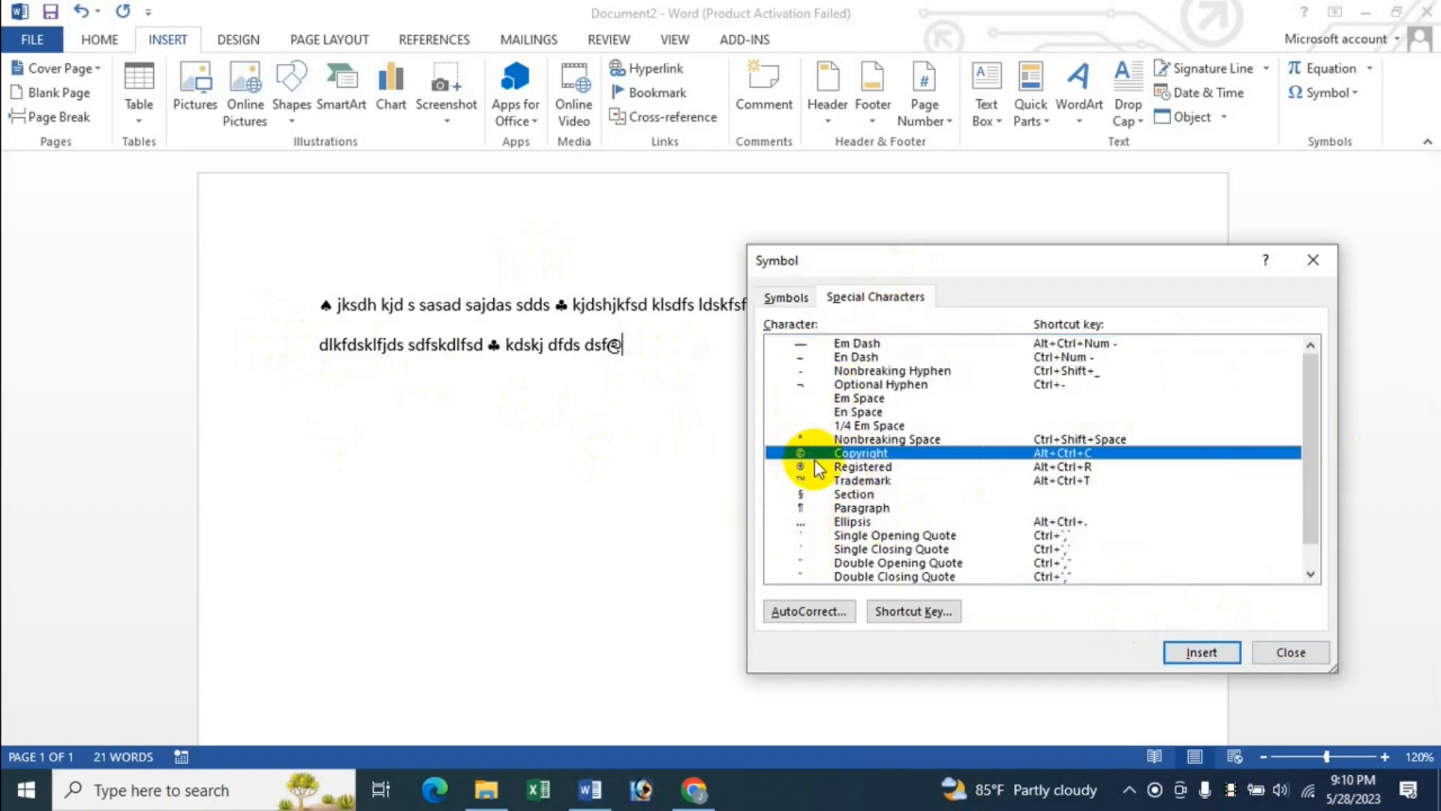
click(1207, 652)
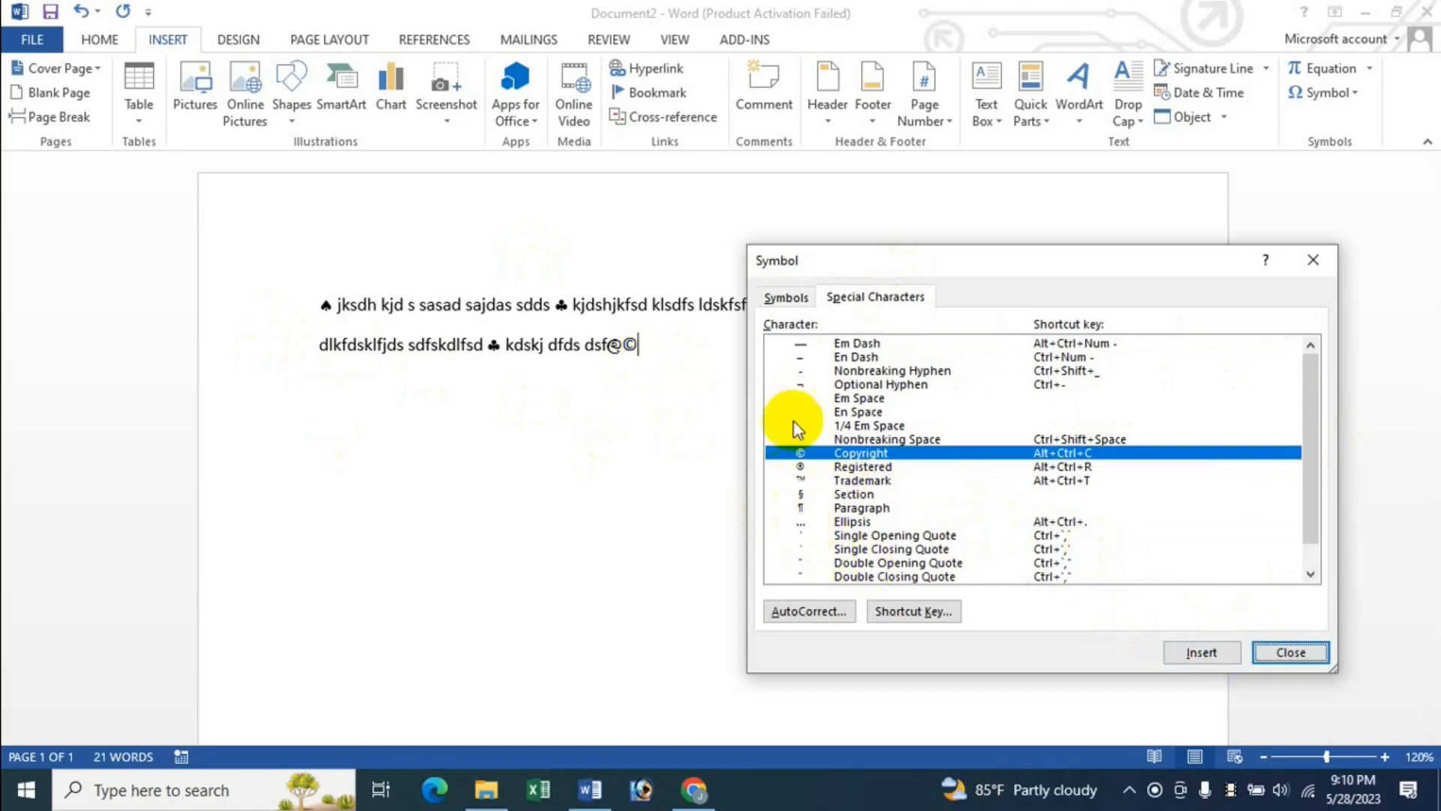
Insert the Paragraph special character after the copyright sign and write "dsfdsfs sdkjfsd" after it, separated by a space
scroll(1316, 457, down, 1)
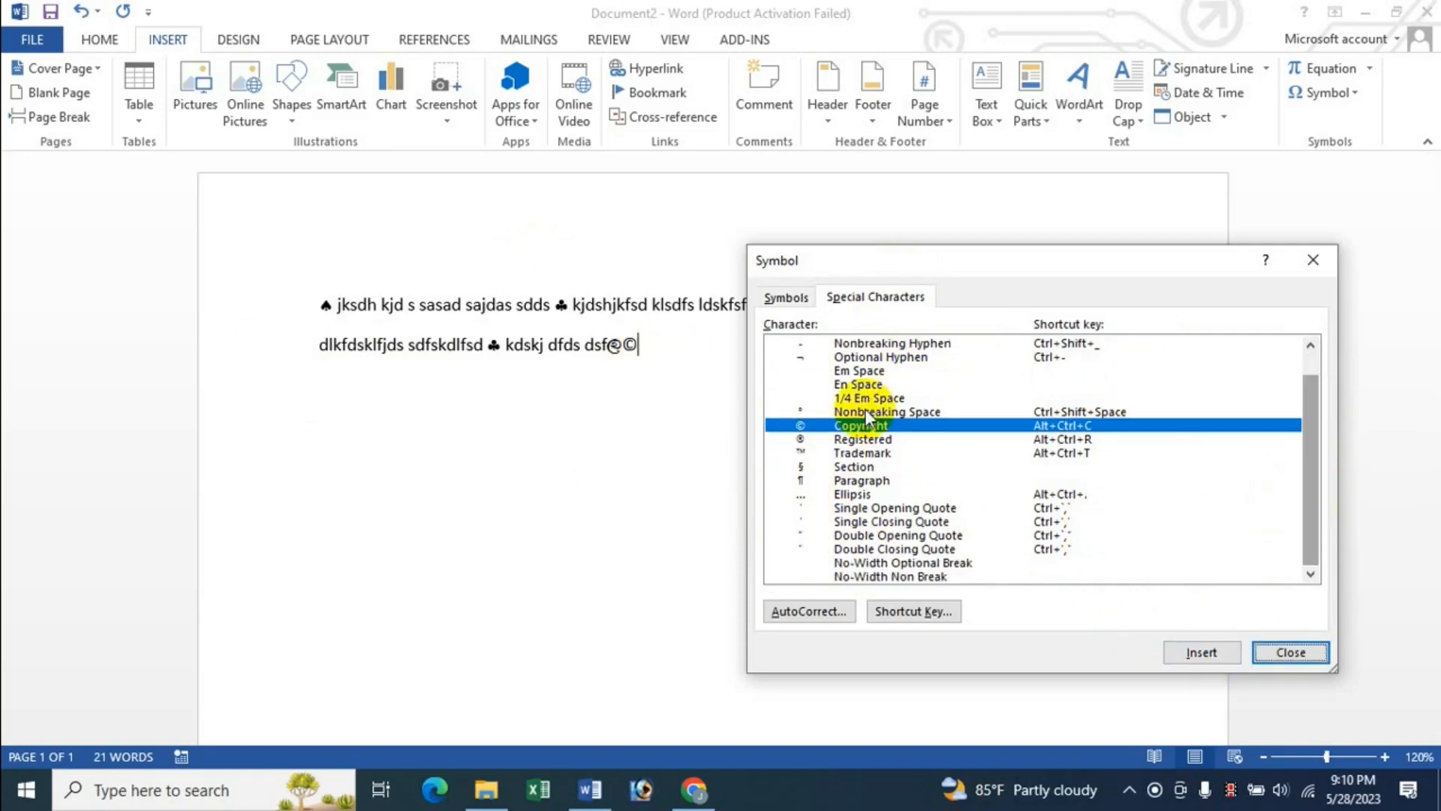
click(804, 484)
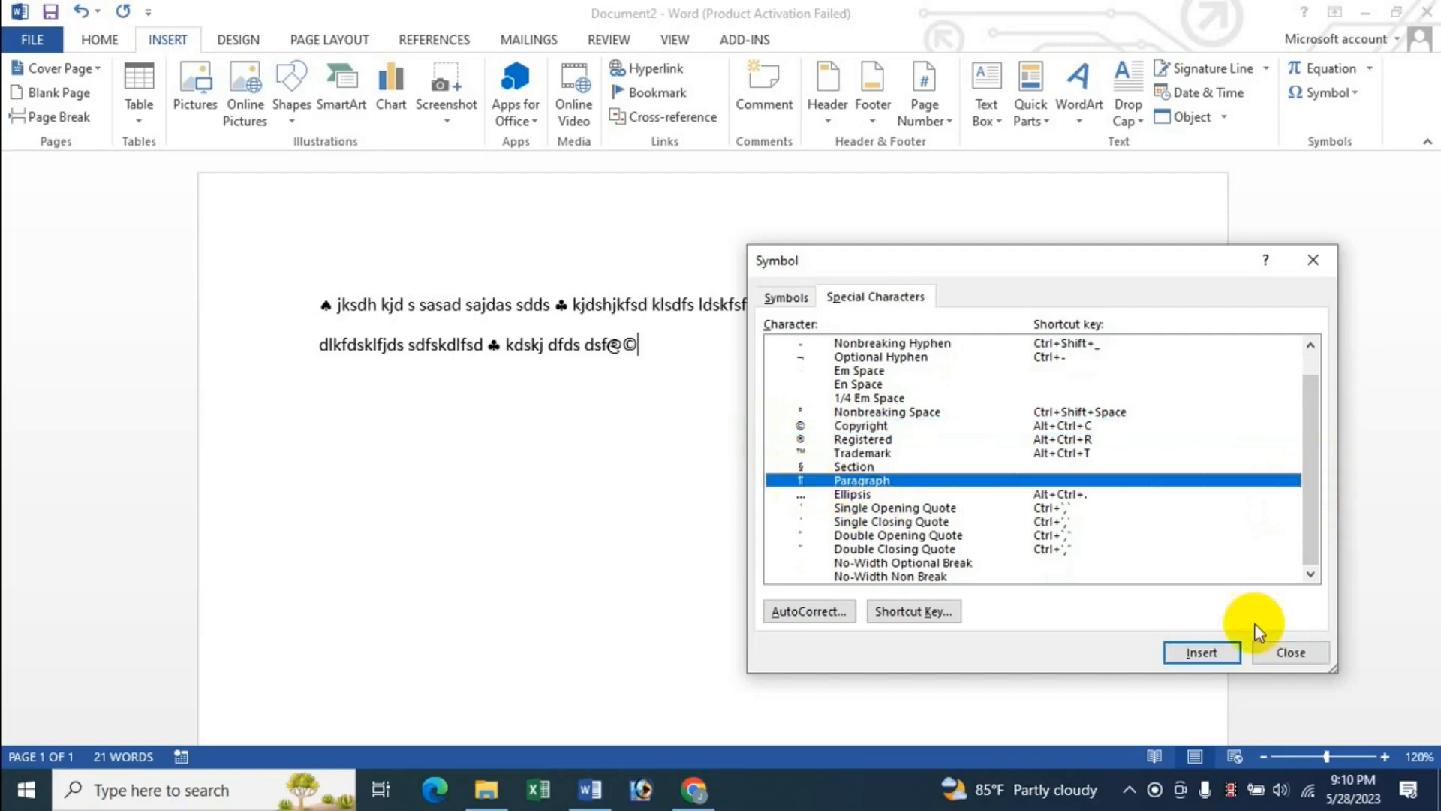
click(1208, 653)
click(1288, 652)
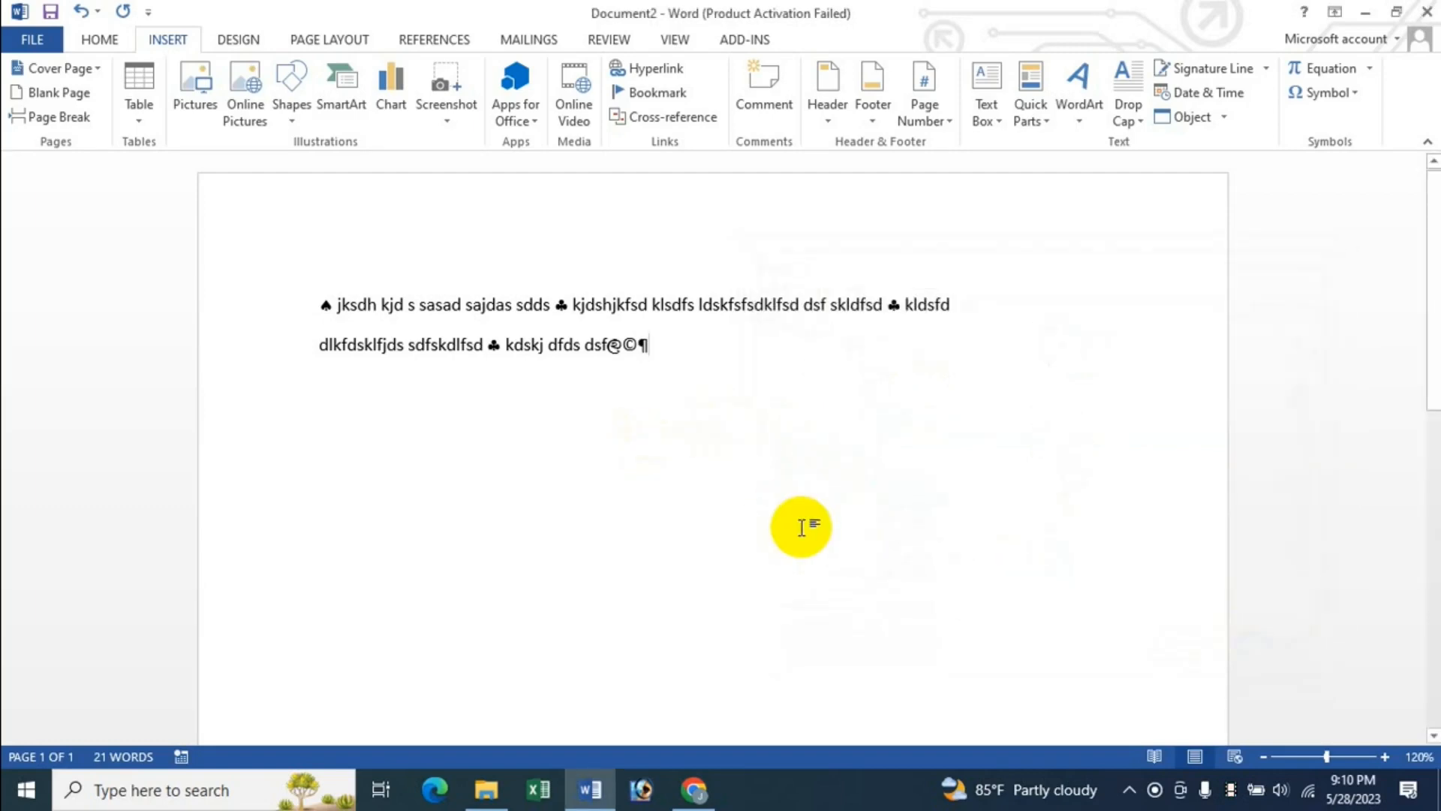
text(dsfdsfs sdkjfsd)
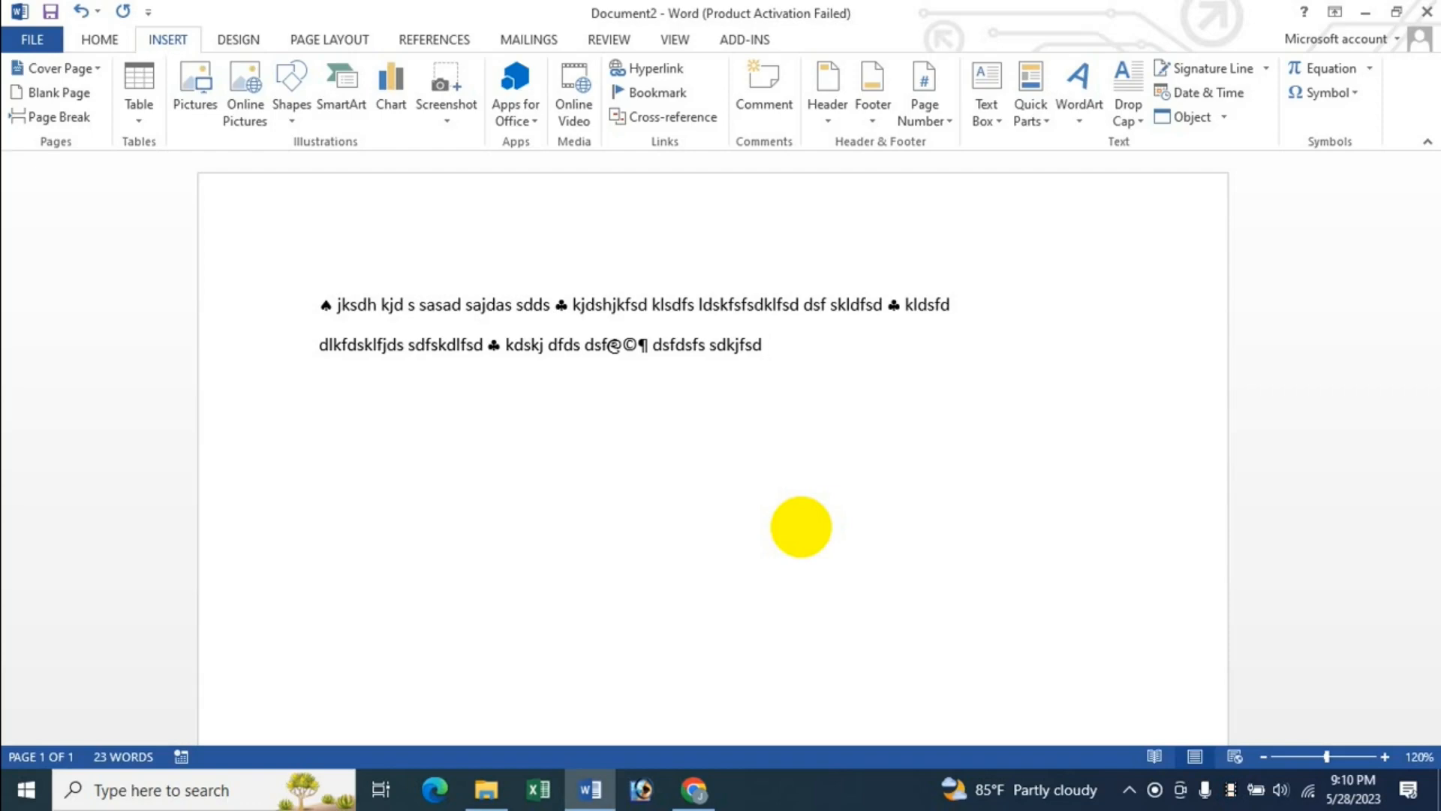
Switch to Chrome to view the JK Update Technology channel's videos on YouTube
click(693, 789)
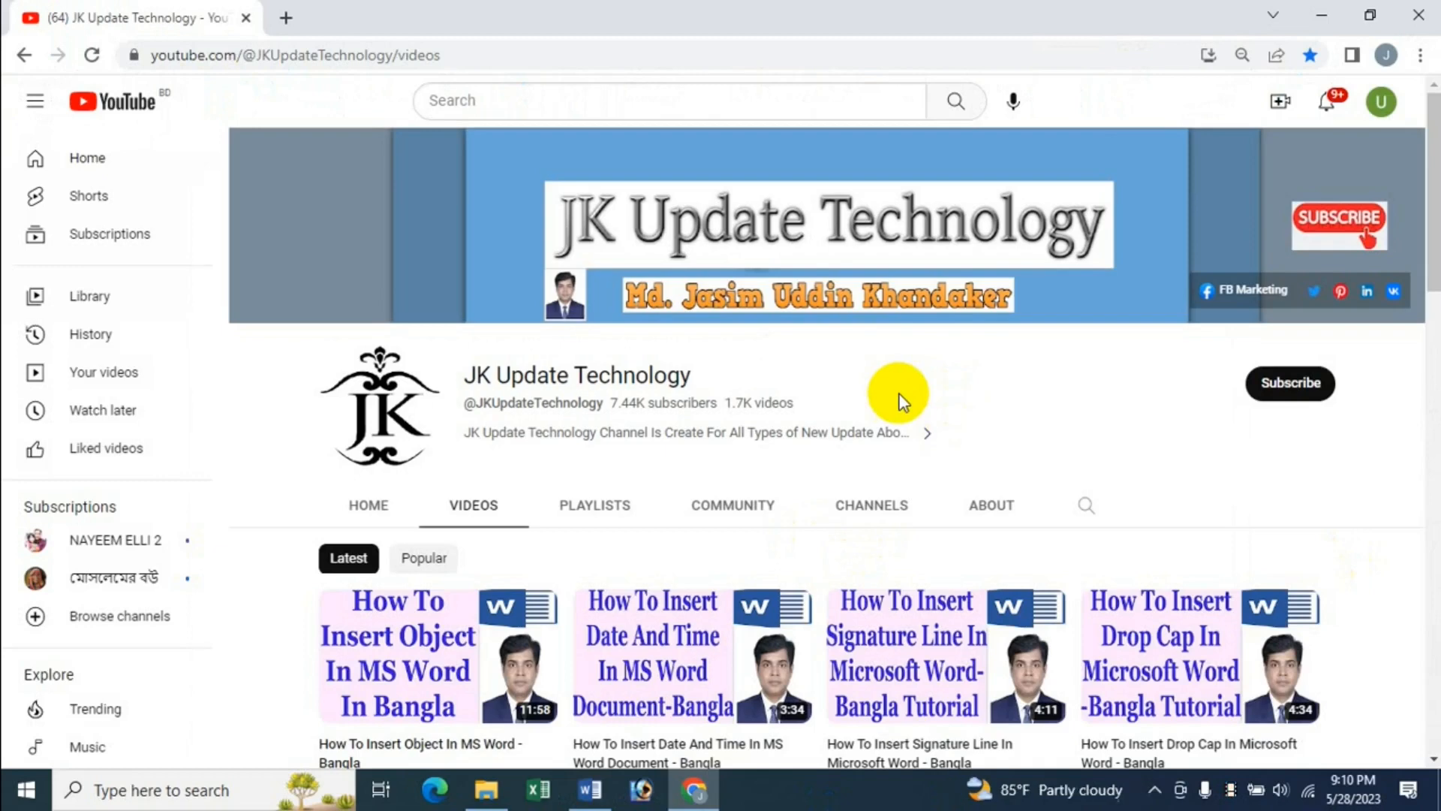